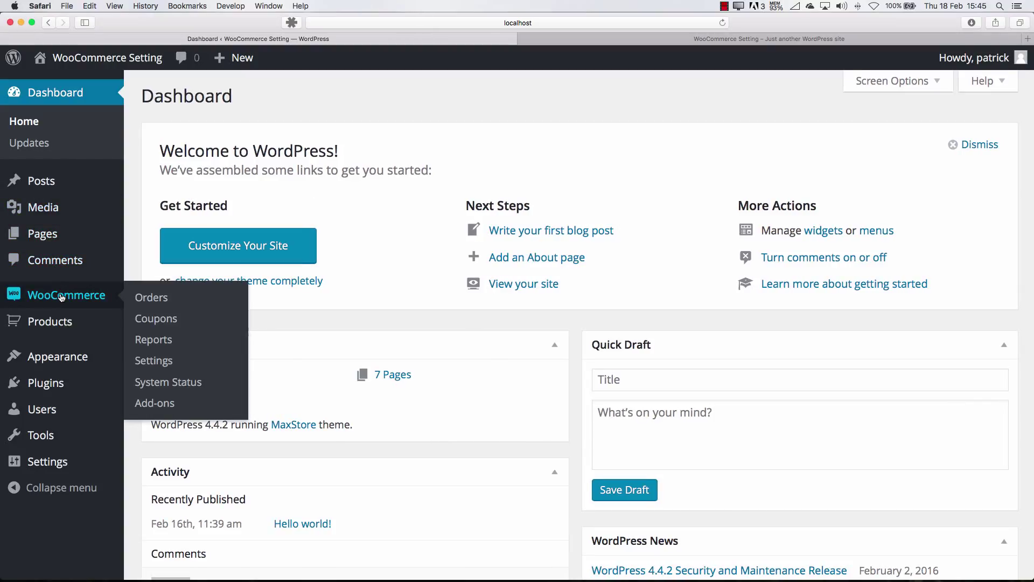
Set Reading to a static front page, with Home as front page and Blog as posts page, and save
mouse_move(63, 358)
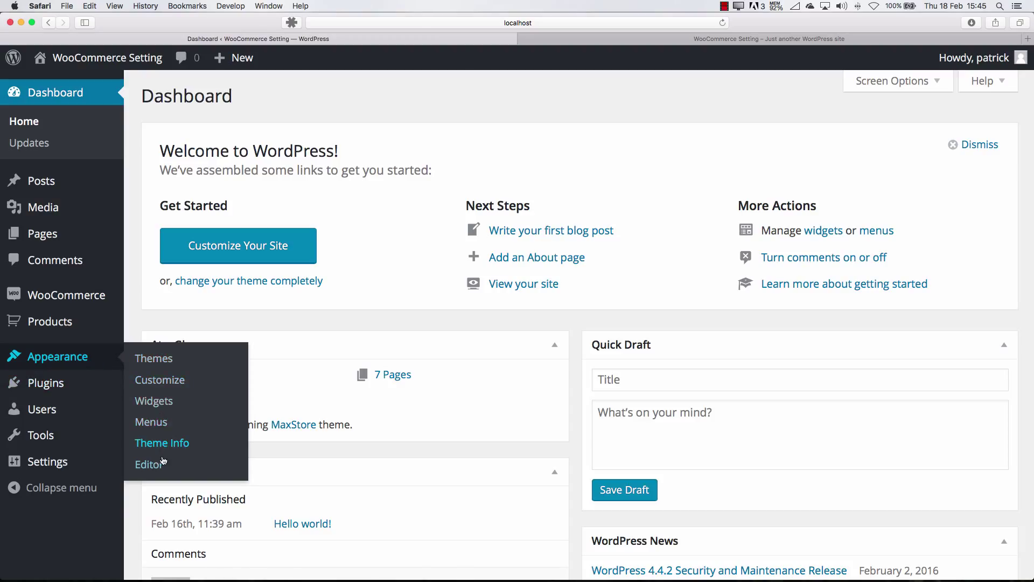
left_click(160, 380)
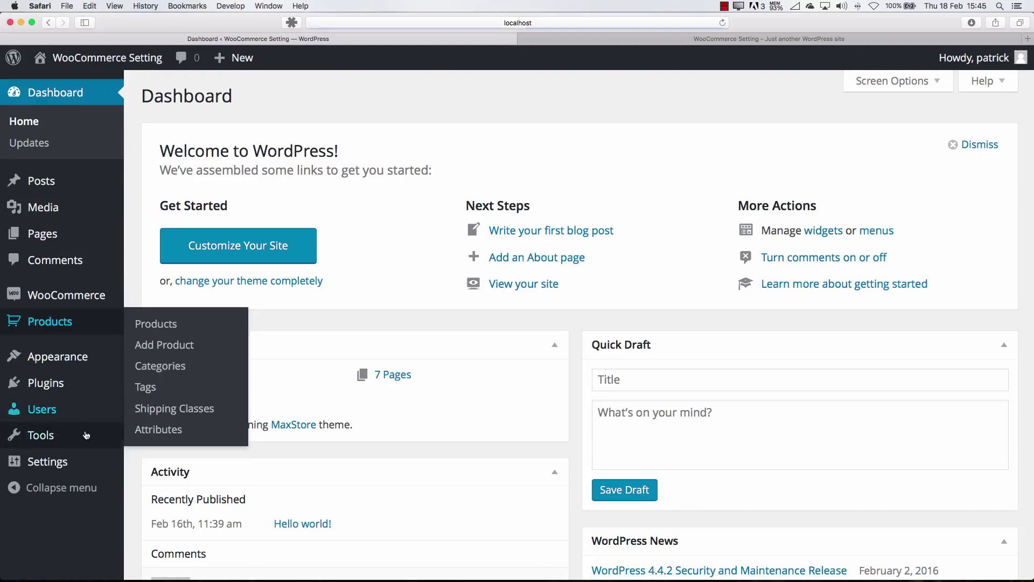
mouse_move(78, 462)
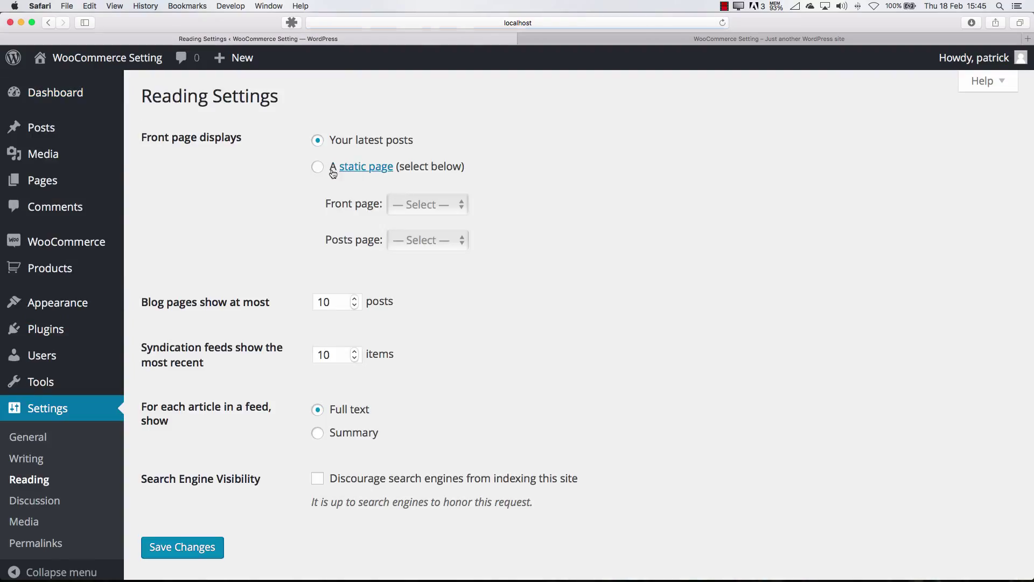
left_click(318, 167)
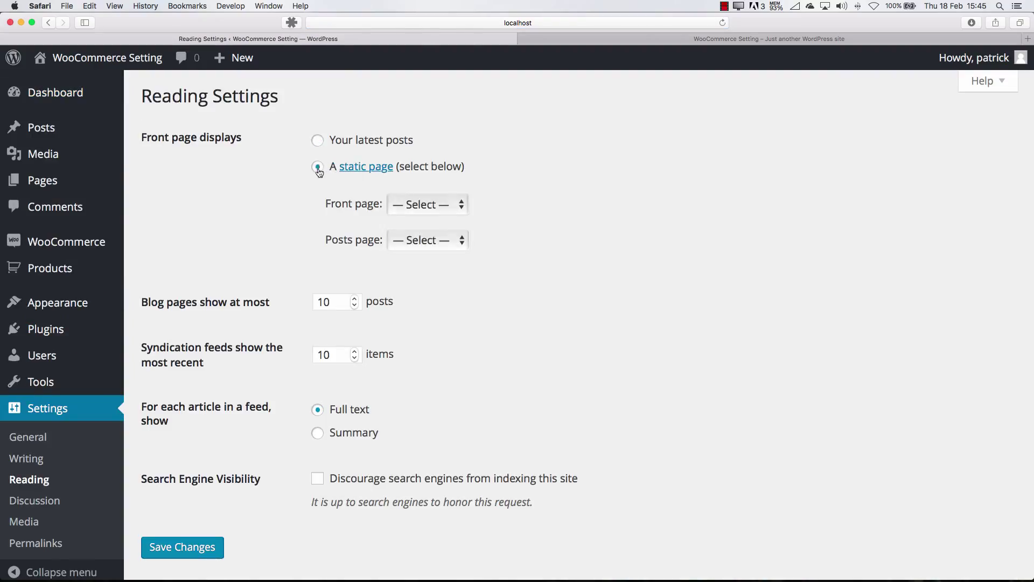
left_click(402, 205)
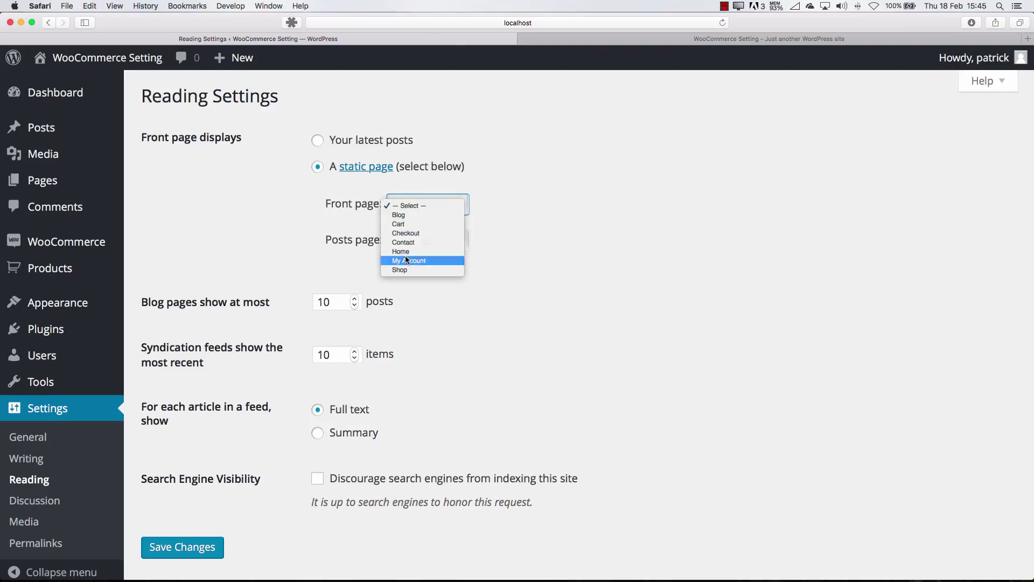
left_click(406, 260)
left_click(412, 207)
left_click(411, 237)
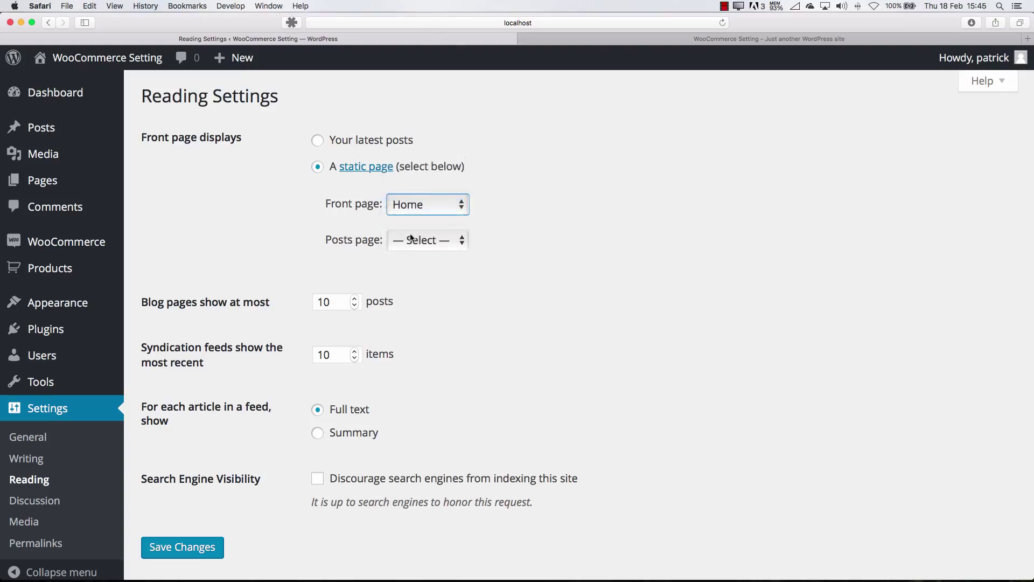
left_click(411, 238)
left_click(405, 247)
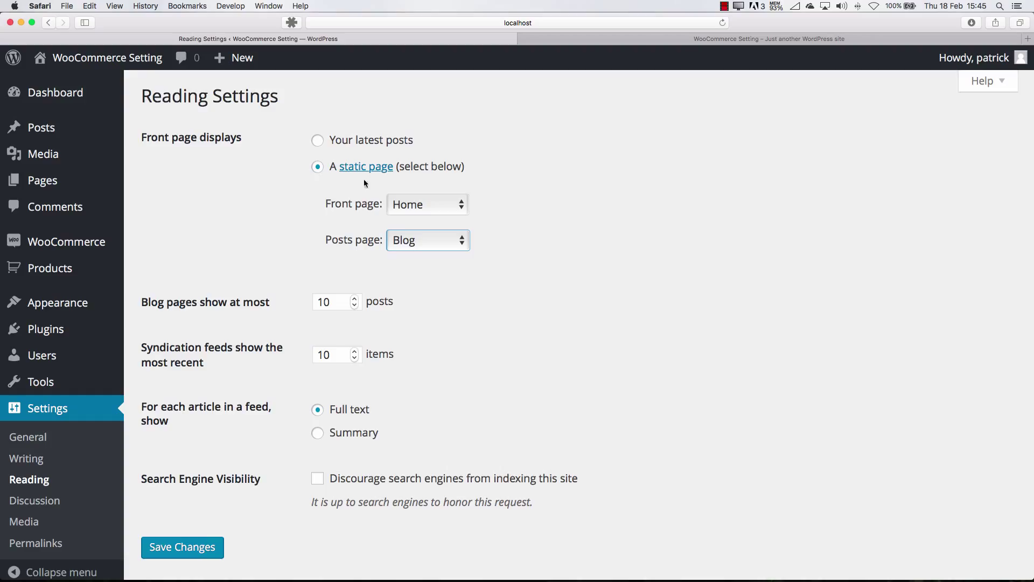
left_click(204, 541)
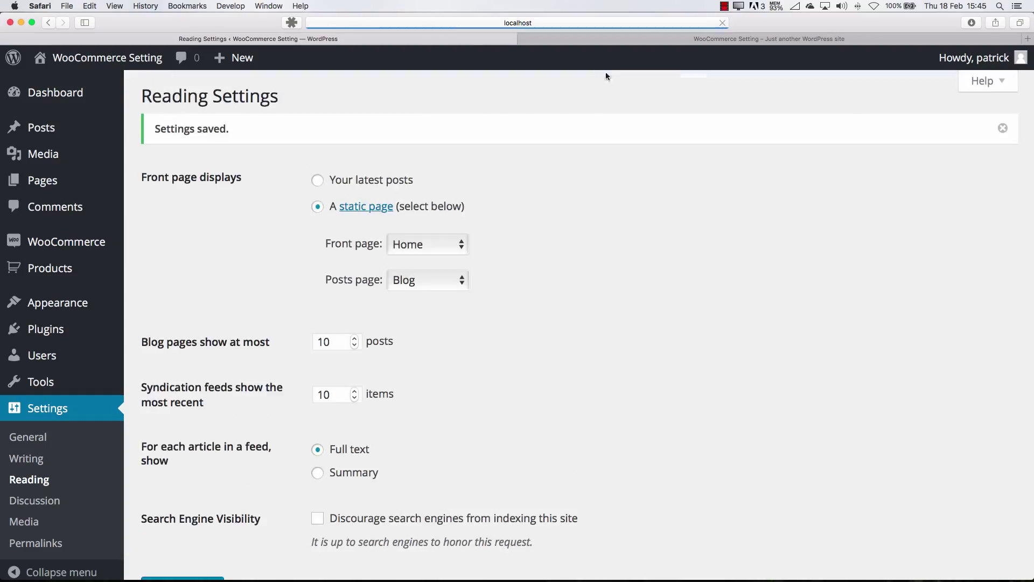
Reload the live site to confirm it opens on Home, then return to the admin tab
left_click(614, 41)
key("super+r")
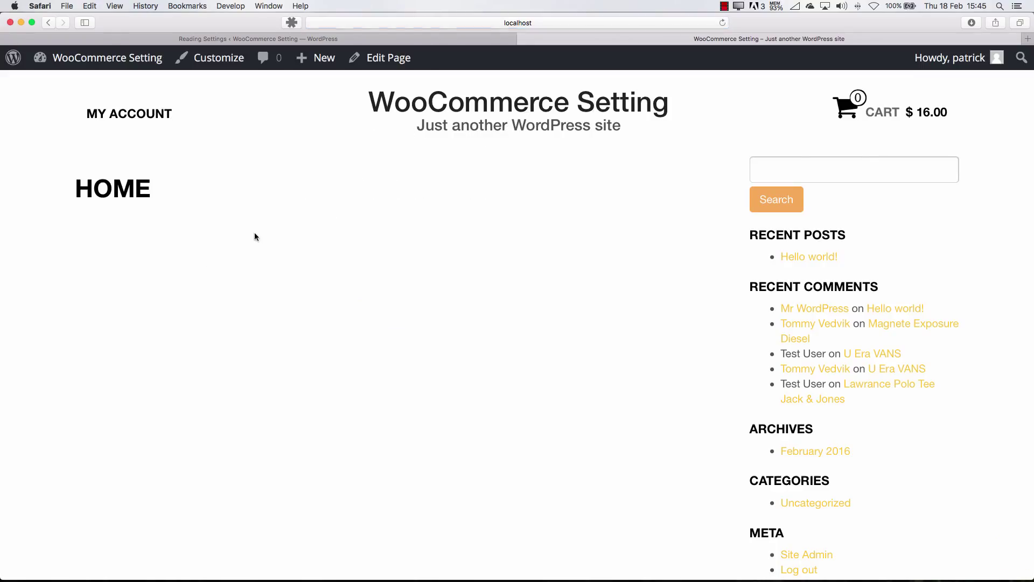
scroll(264, 228, "down", 5)
scroll(266, 230, "up", 5)
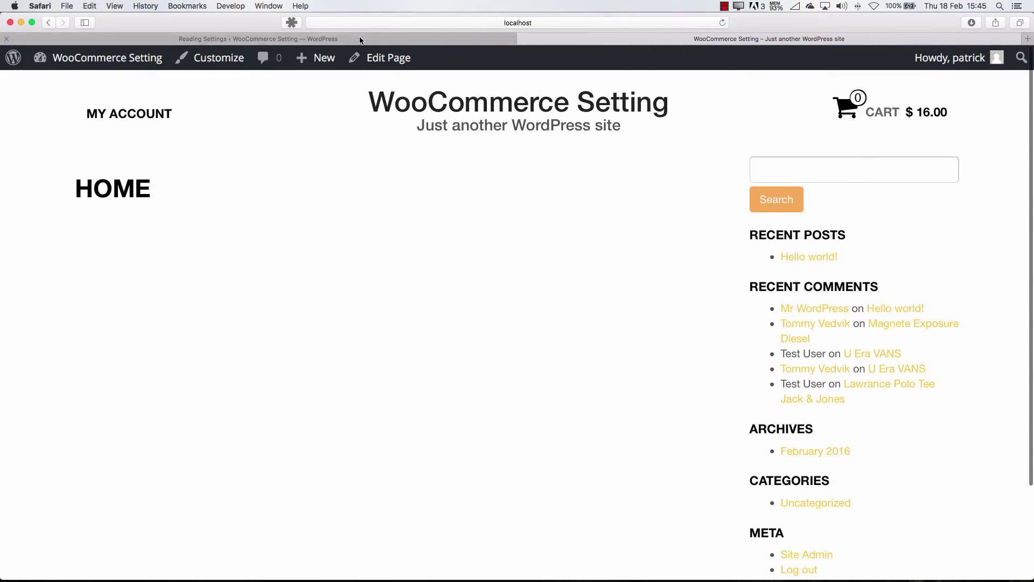
left_click(486, 43)
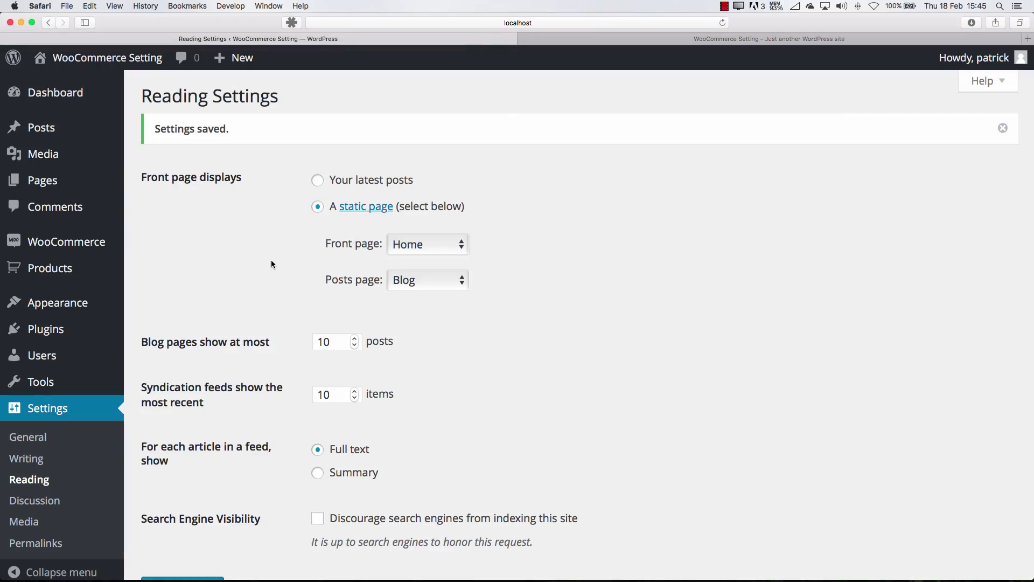
mouse_move(81, 241)
mouse_move(91, 309)
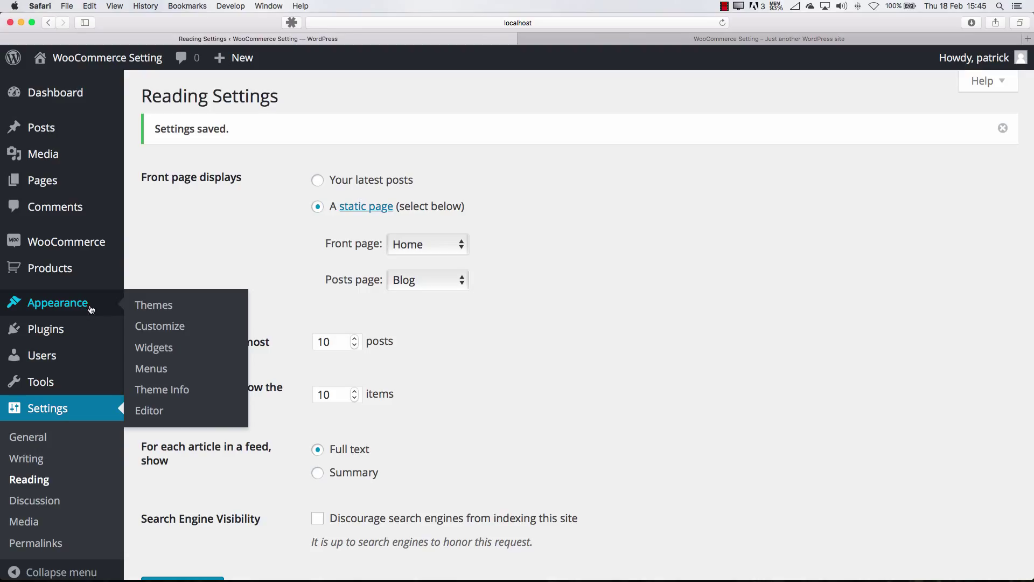
left_click(251, 316)
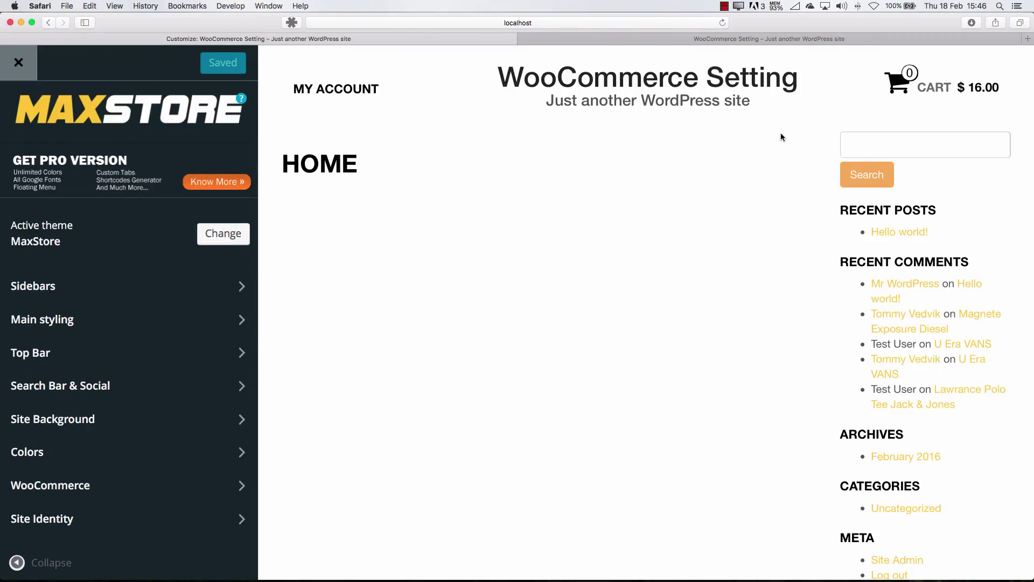
scroll(166, 345, "down", 3)
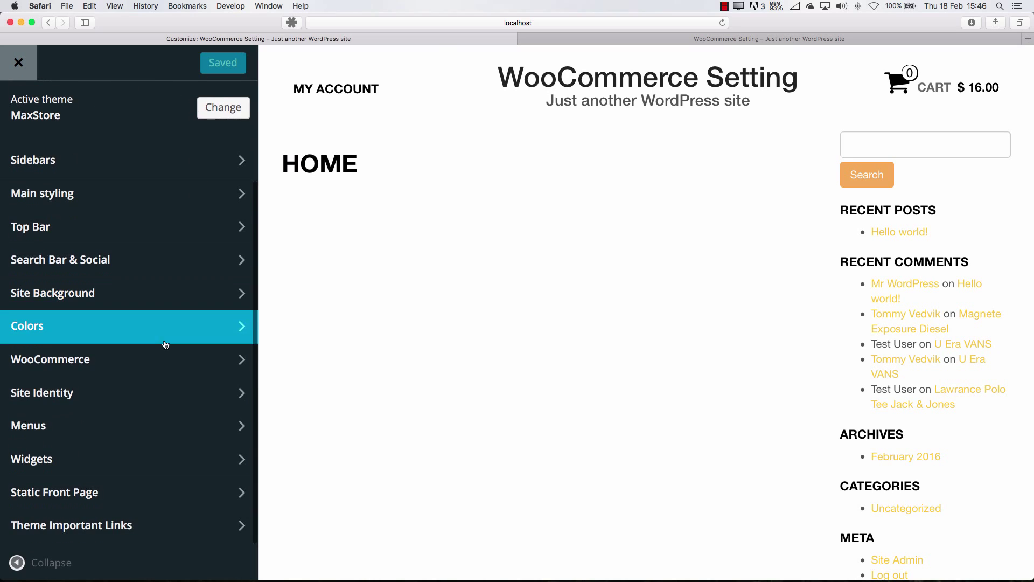
left_click(108, 429)
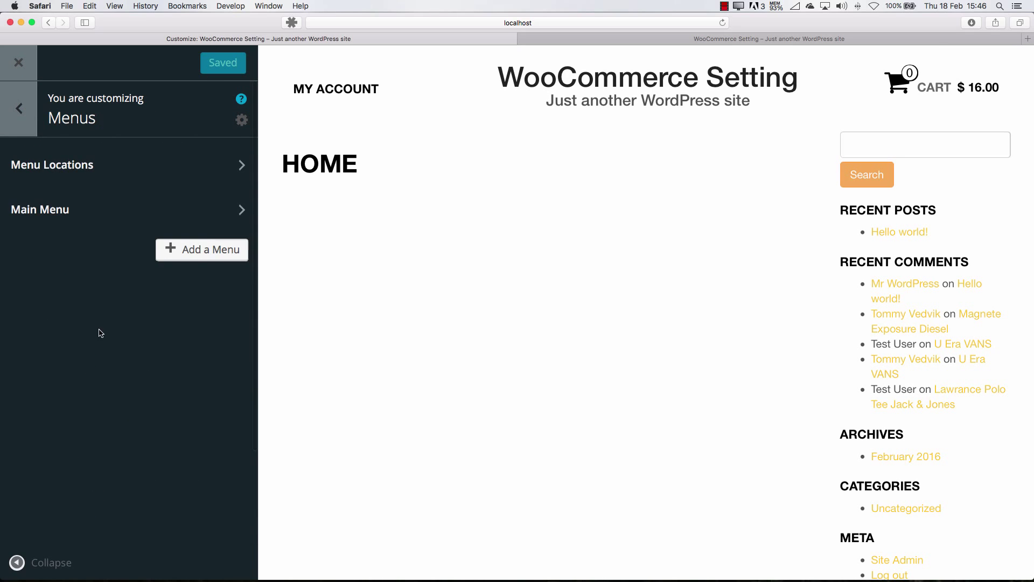
left_click(26, 119)
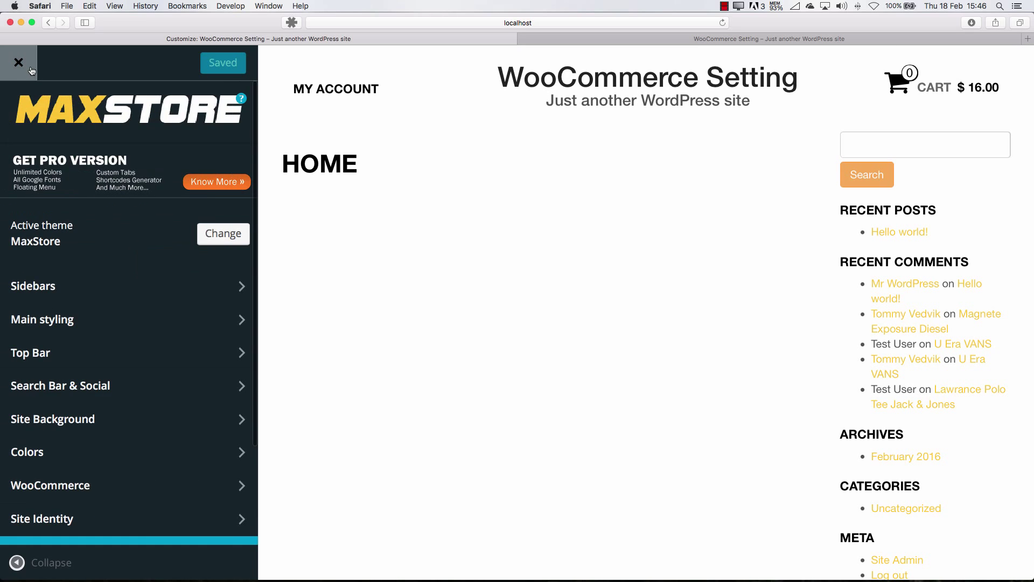
left_click(25, 66)
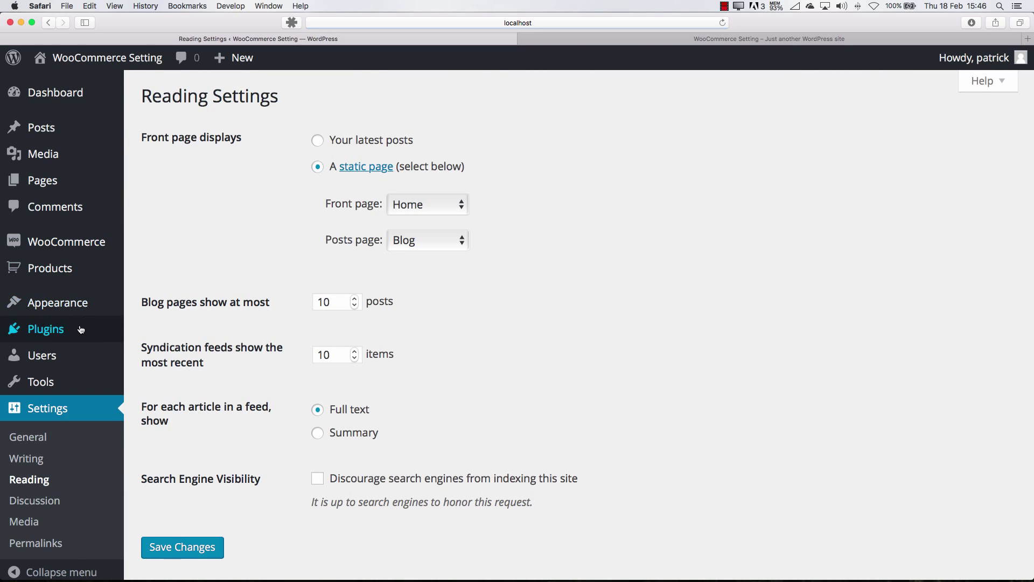
Assign Main Menu to the Main Menu theme location, save it, and view the site's nav bar
mouse_move(77, 309)
left_click(191, 365)
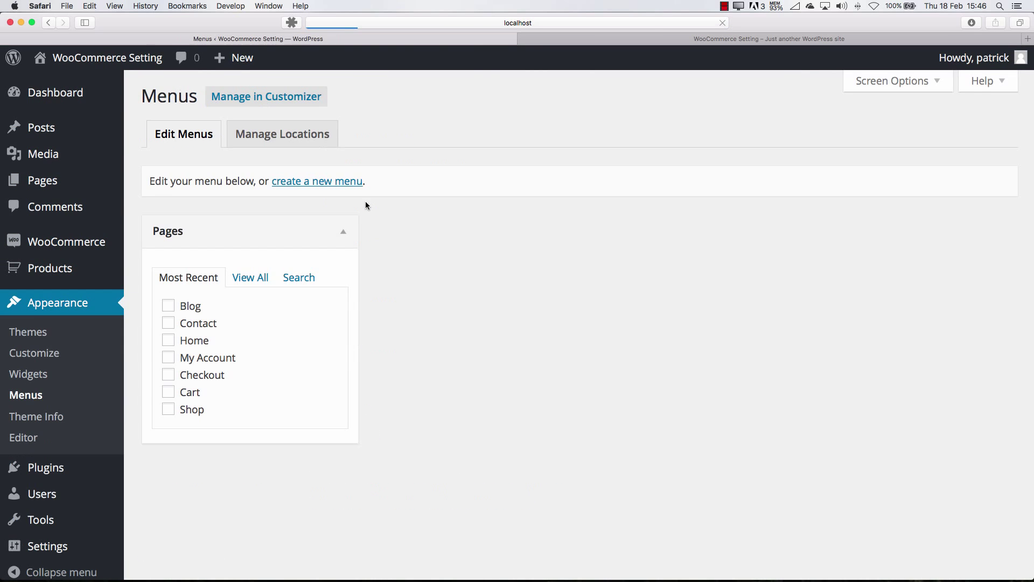
scroll(364, 249, "down", 3)
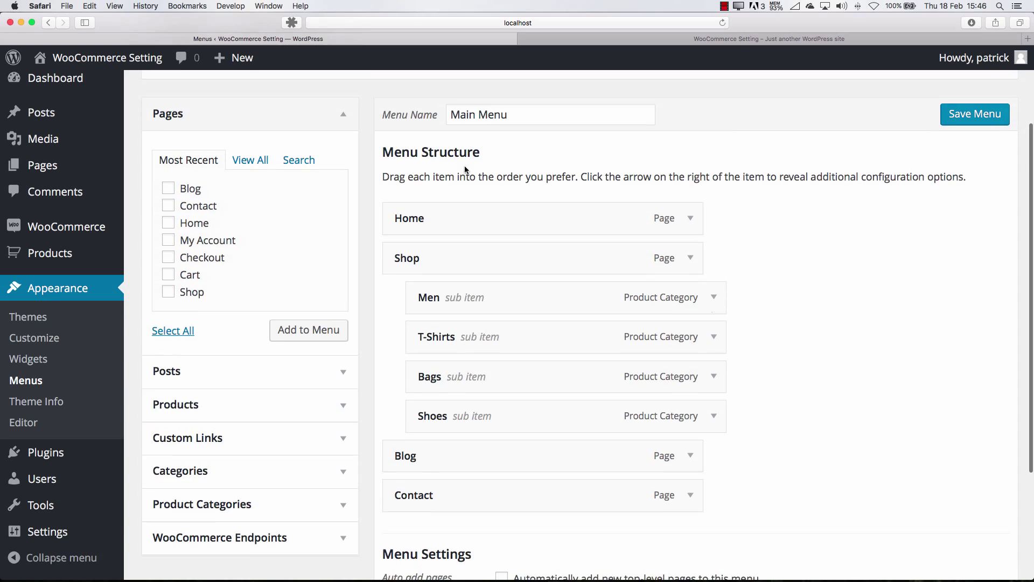
scroll(464, 166, "up", 3)
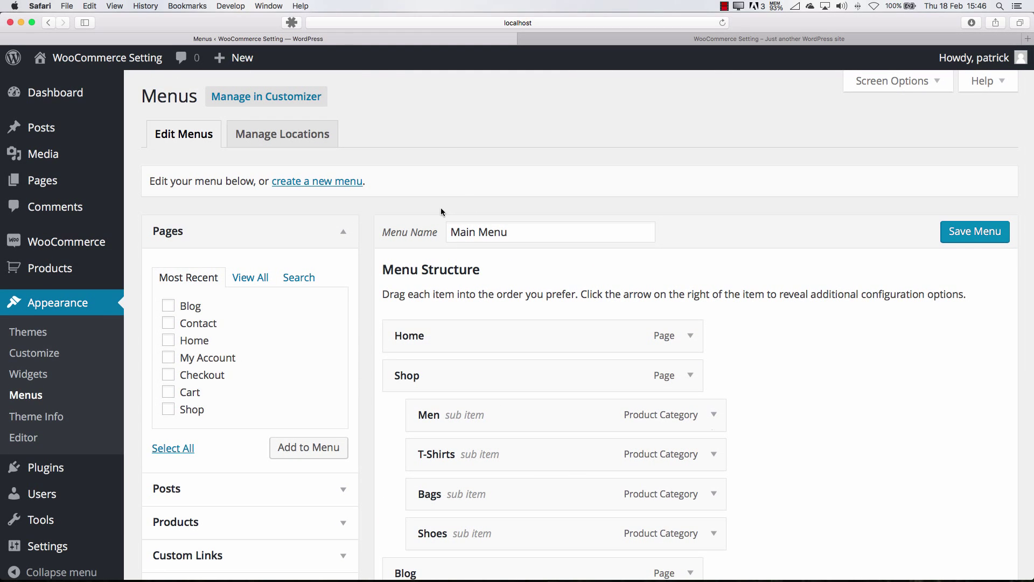
scroll(446, 268, "down", 5)
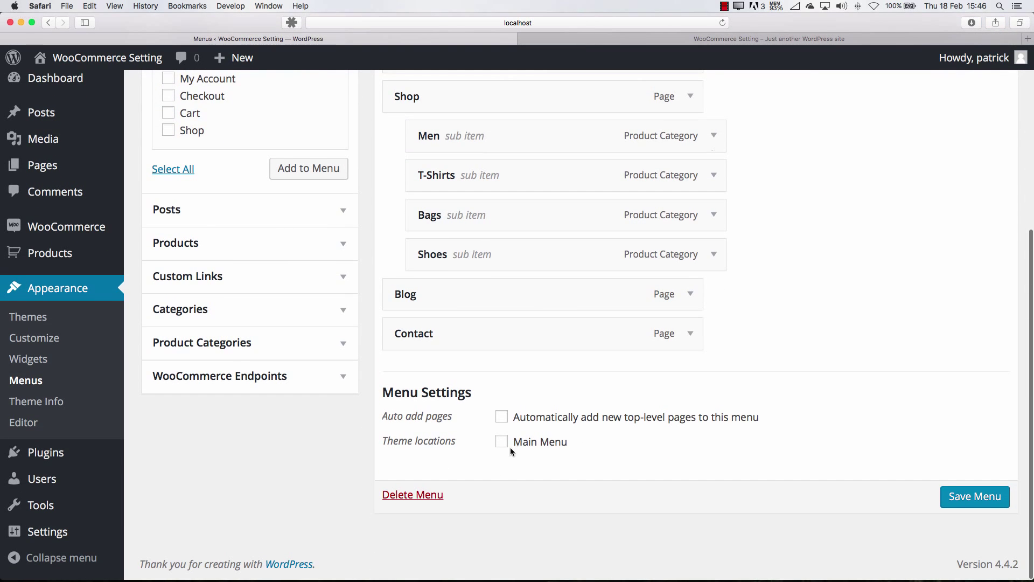
double_click(433, 442)
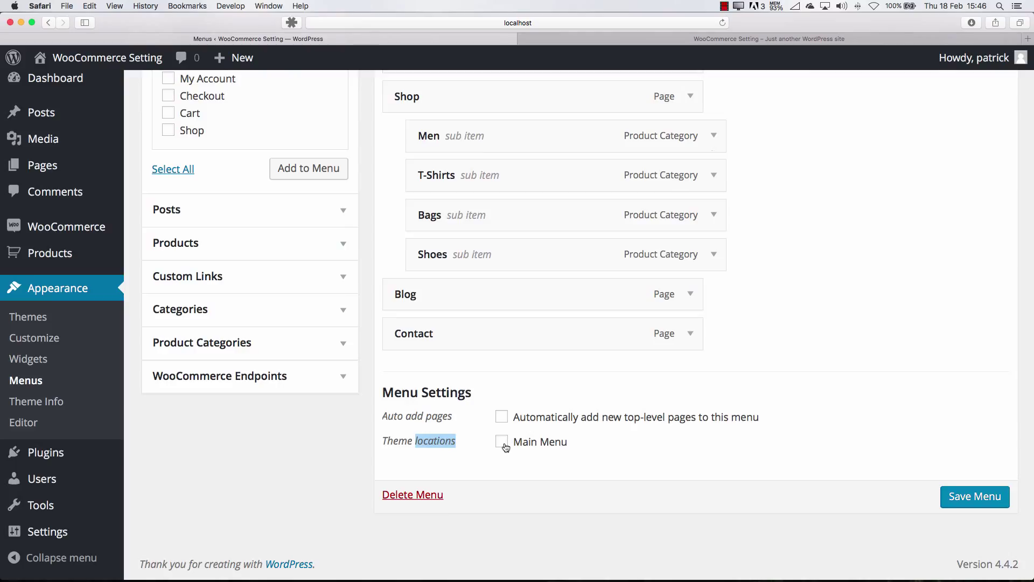
left_click(403, 436)
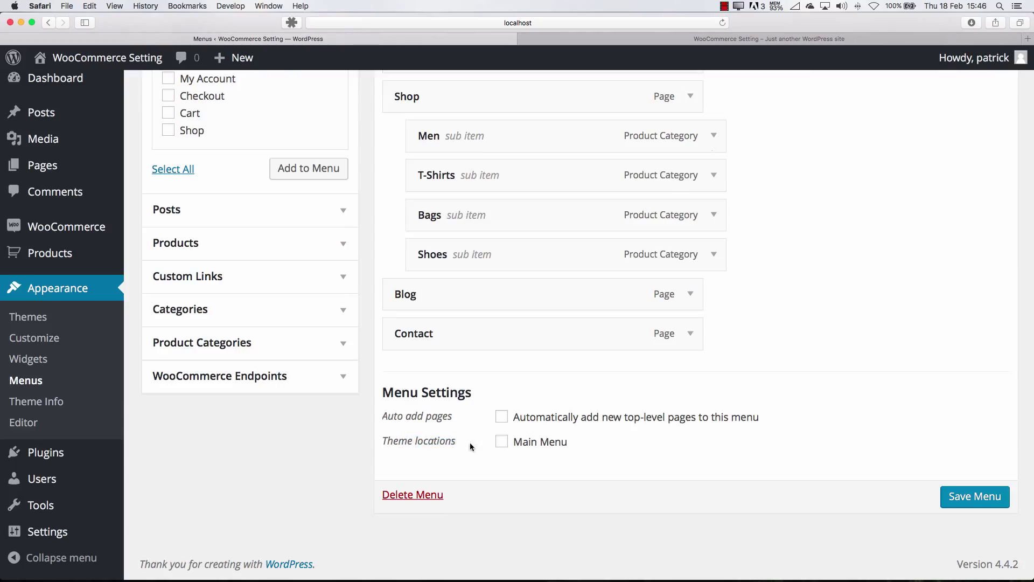
left_click_drag(471, 446, 376, 442)
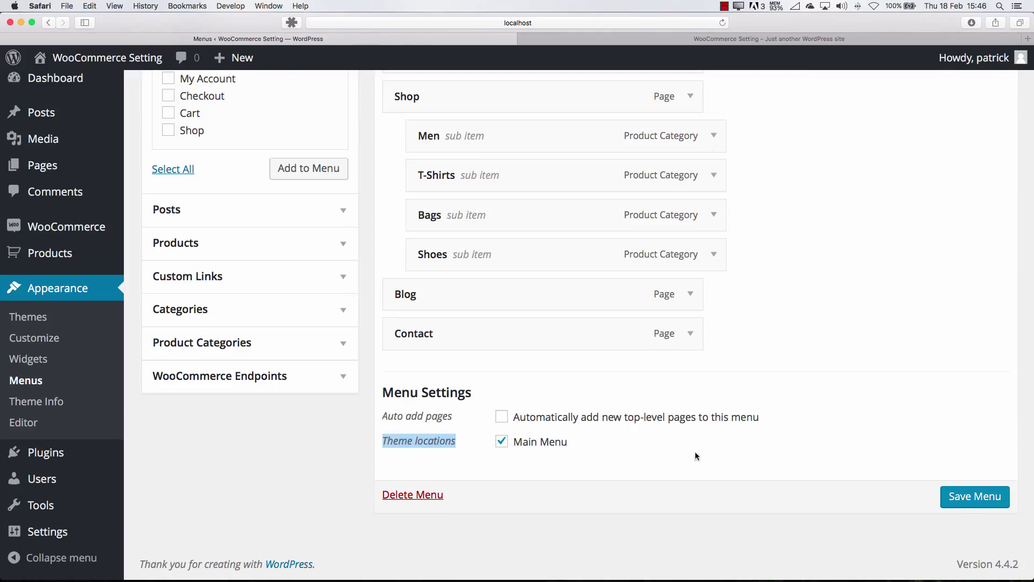
left_click(969, 505)
left_click(638, 39)
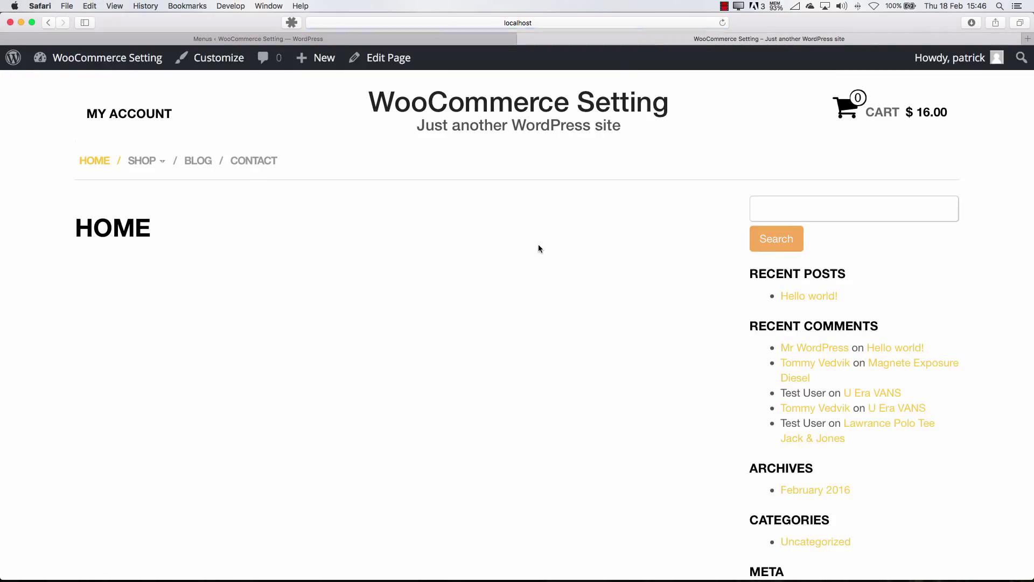
Browse the Men category page, dismiss the sorting dropdown unchanged, and switch back to the Menus admin tab
mouse_move(130, 162)
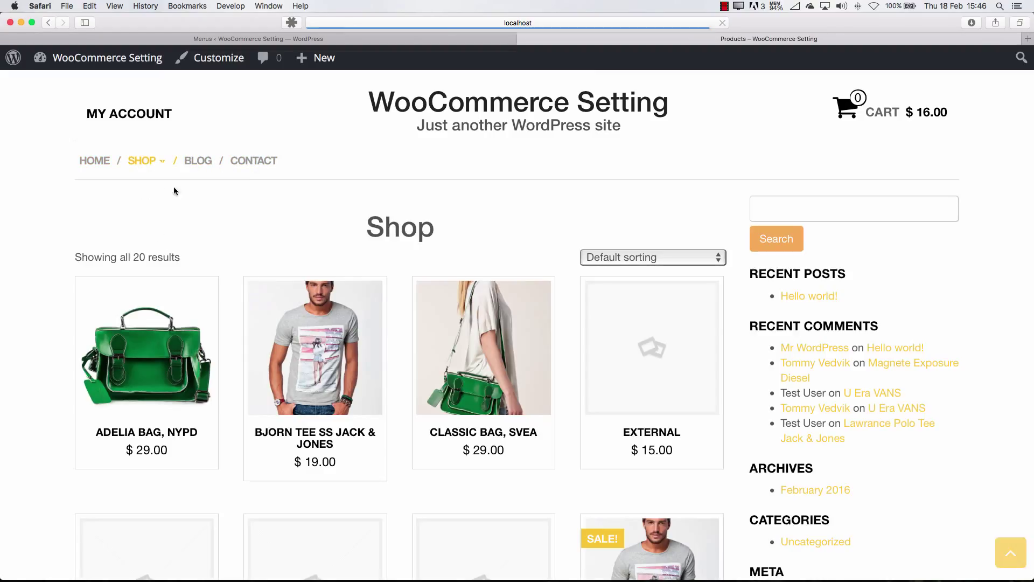
left_click(155, 195)
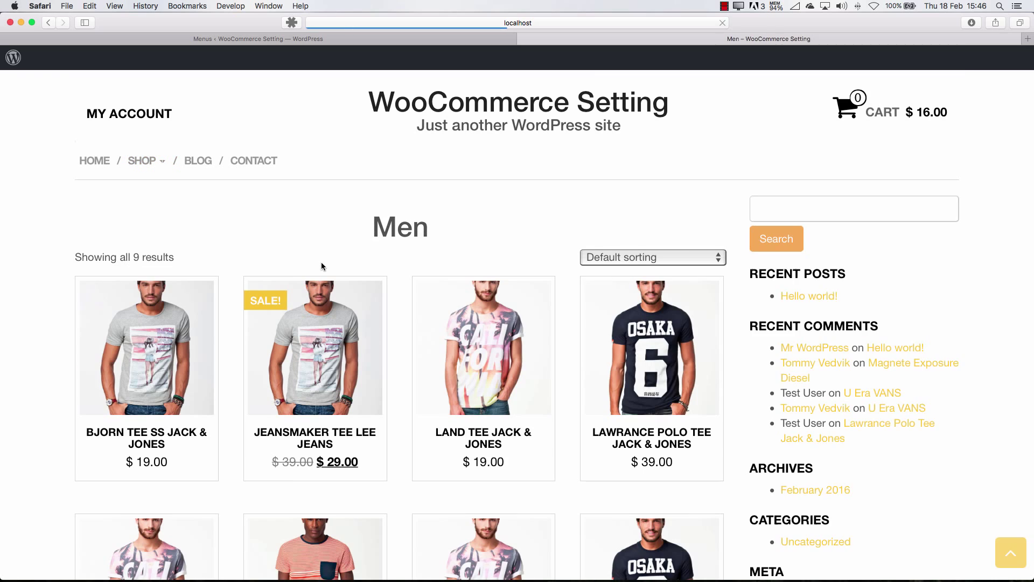
scroll(500, 355, "down", 6)
scroll(501, 358, "up", 6)
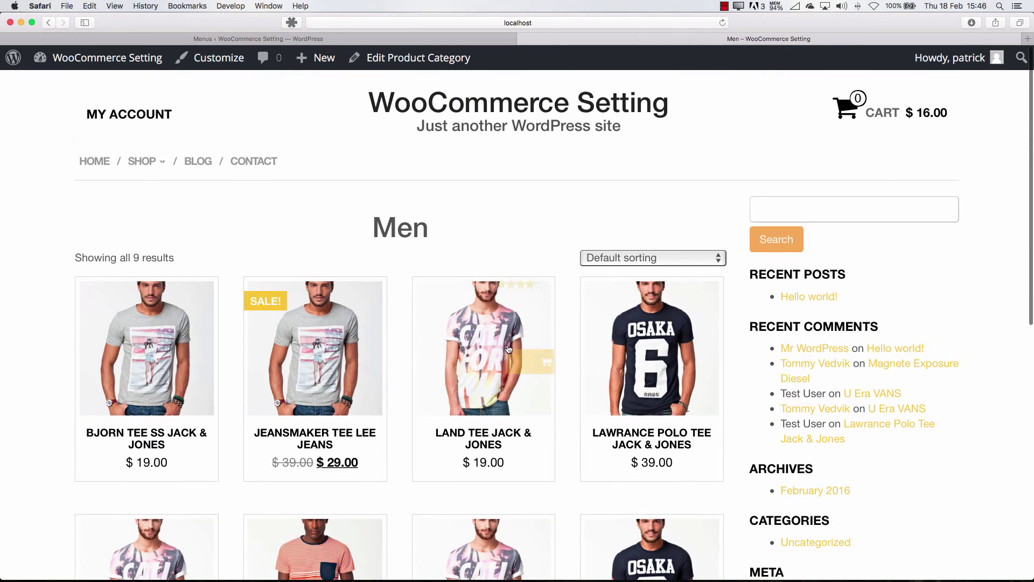
left_click(628, 253)
left_click(628, 258)
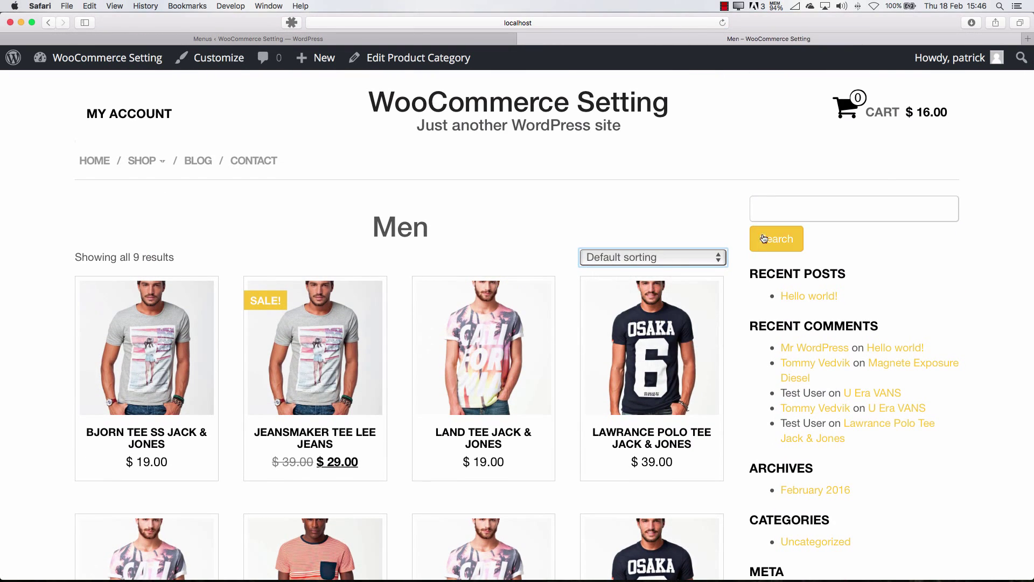
left_click(356, 40)
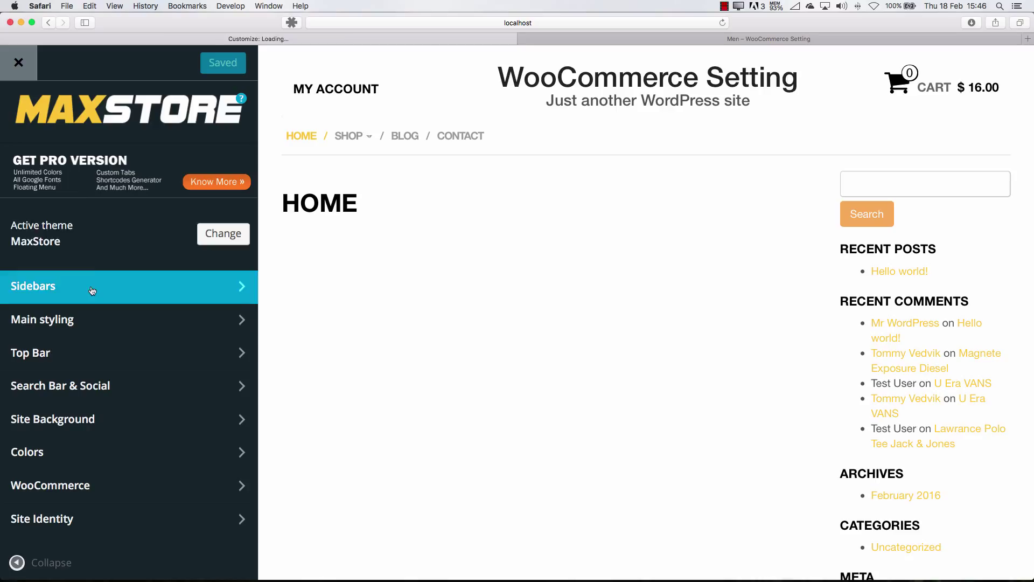
Open the Sidebars settings and toggle Right Sidebar off, then back on
left_click(88, 297)
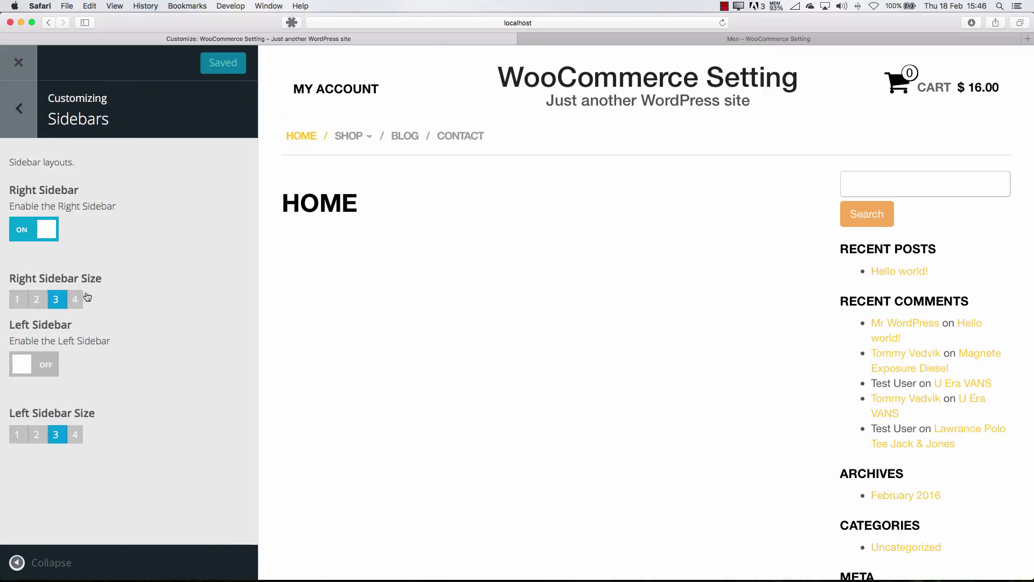
left_click(48, 231)
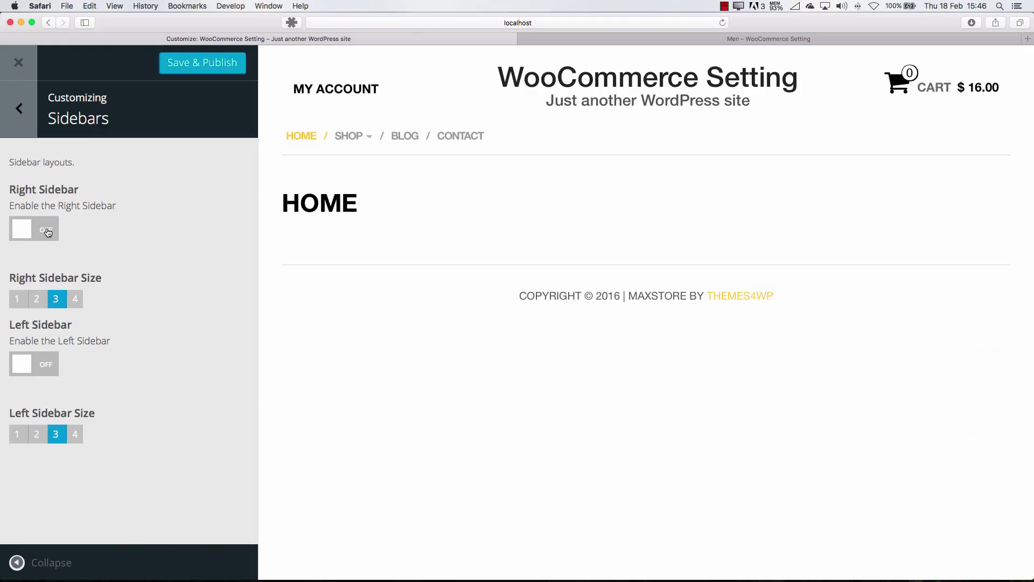
left_click(32, 232)
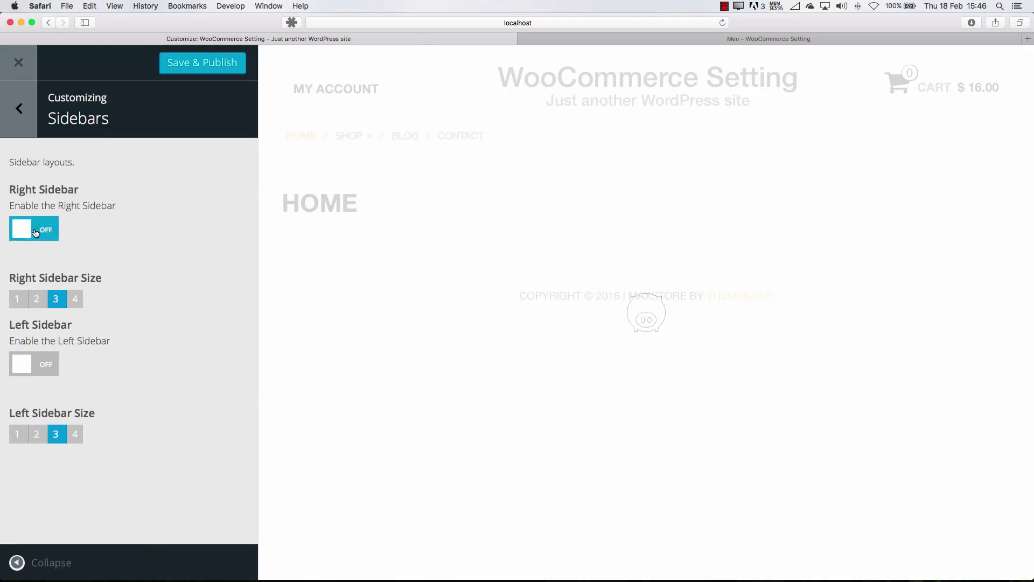
Preview the Men category and toggle its right sidebar off and on again
mouse_move(351, 136)
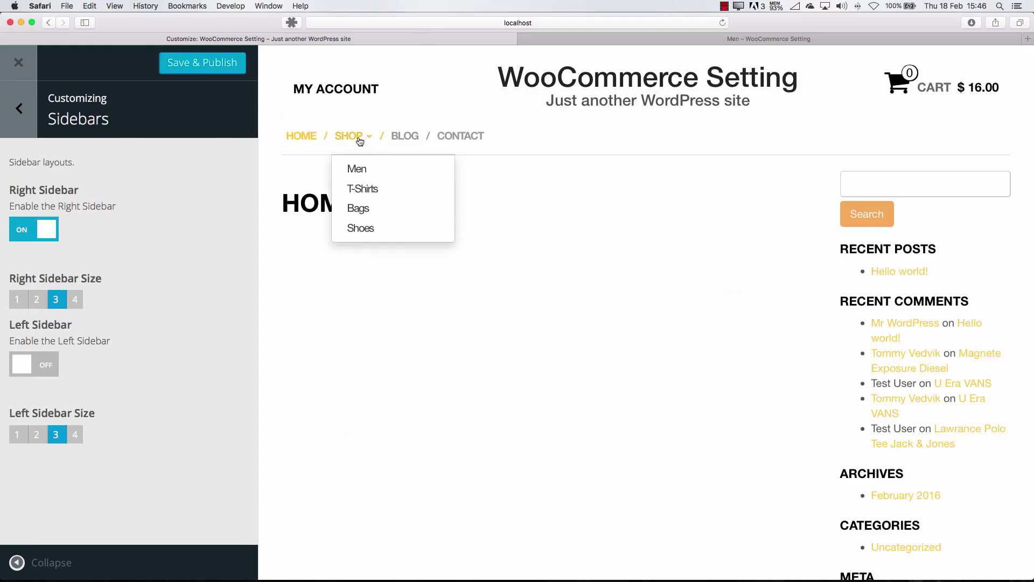
left_click(358, 168)
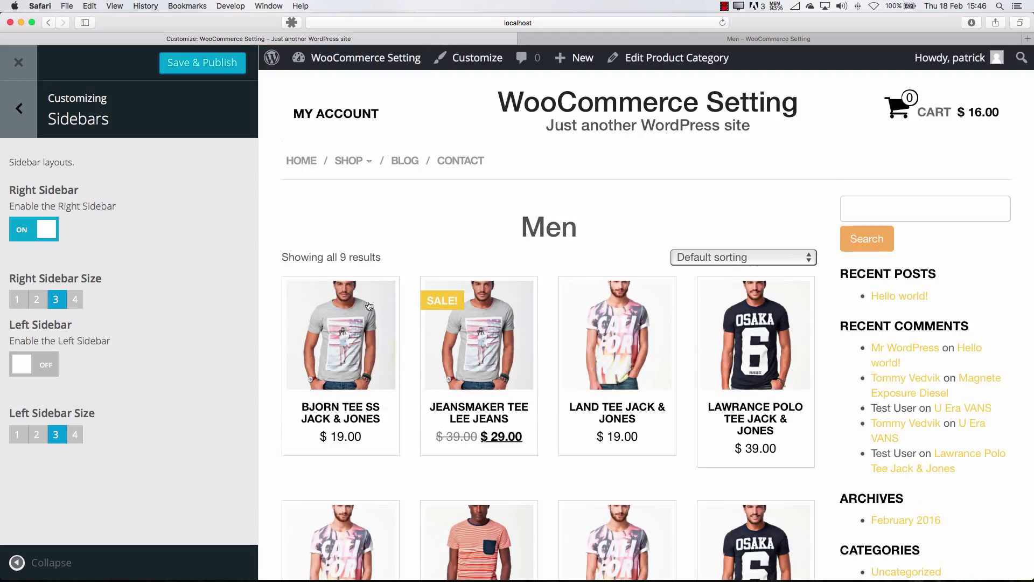
left_click(38, 229)
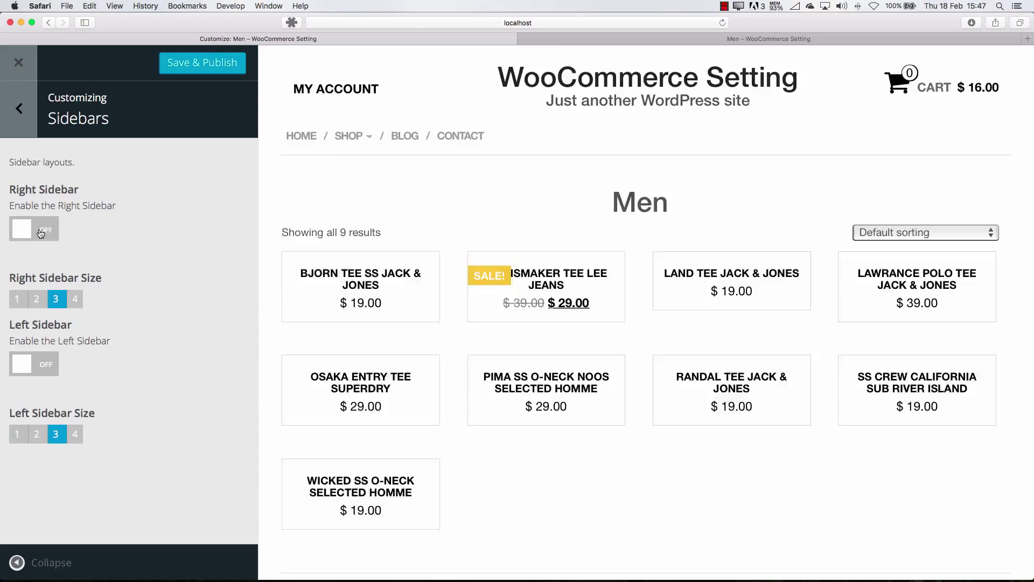
left_click(37, 230)
Close the Customizer without saving and go to the Pages list
mouse_move(364, 142)
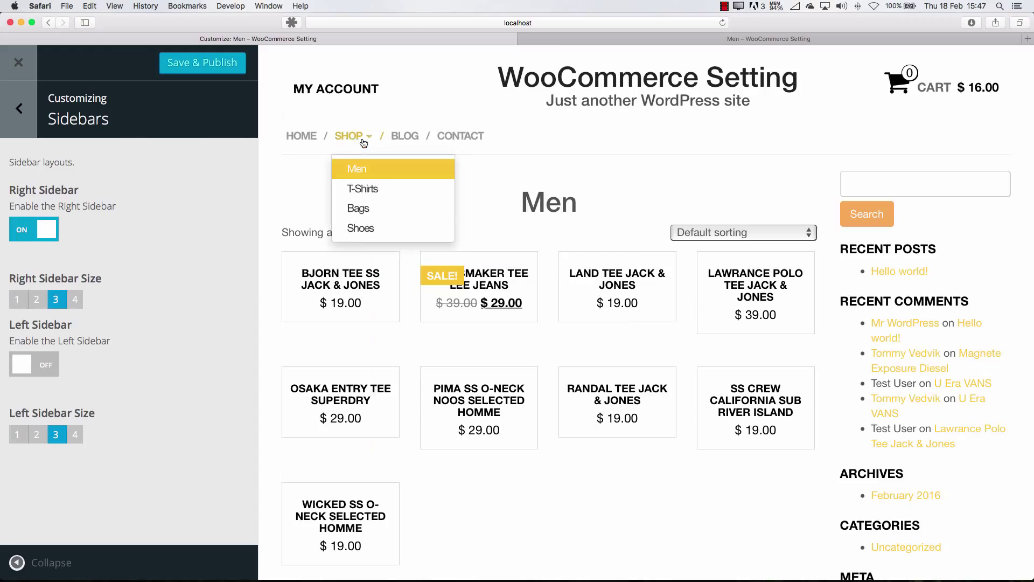
left_click(19, 64)
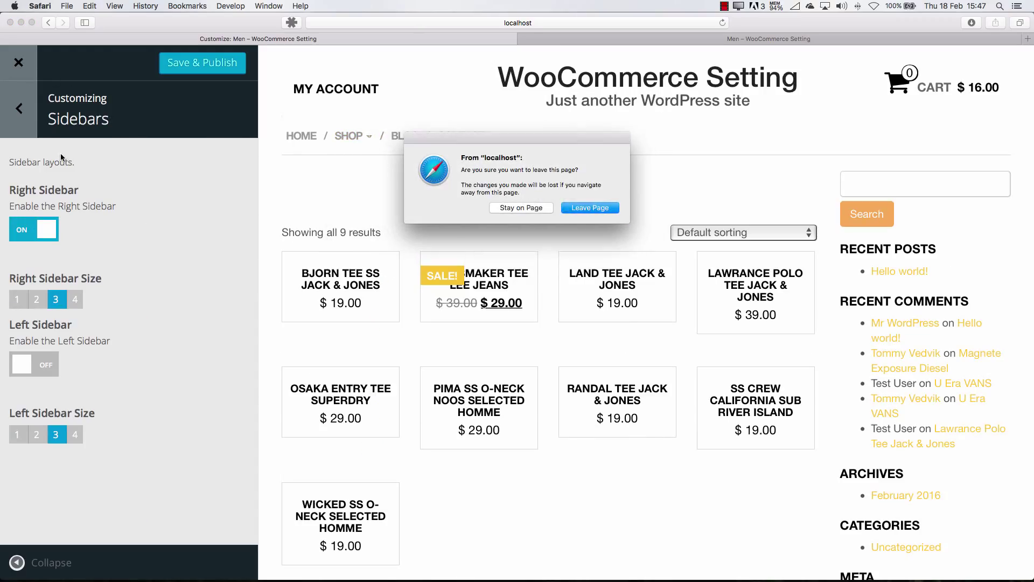
left_click(590, 208)
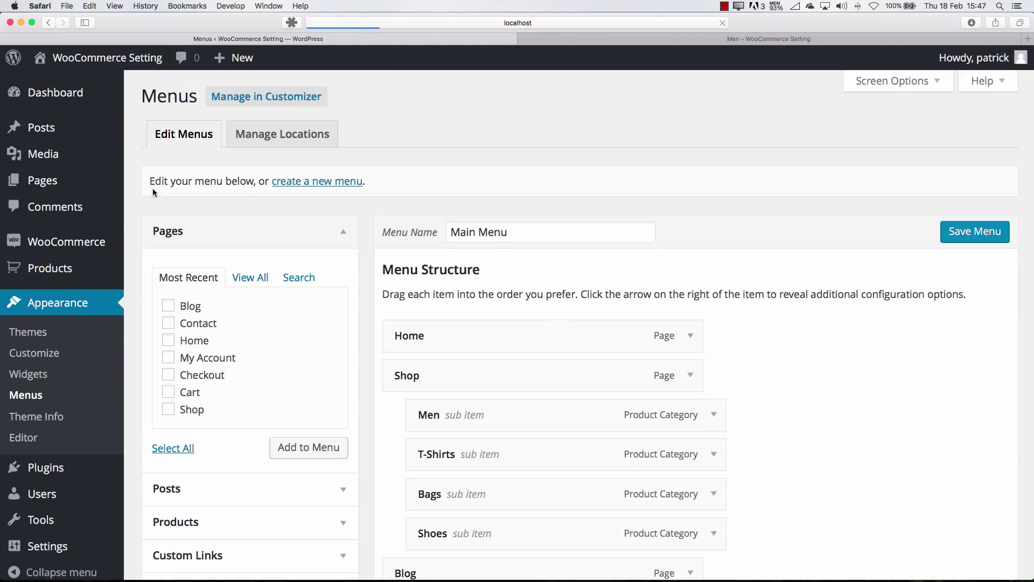
left_click(65, 185)
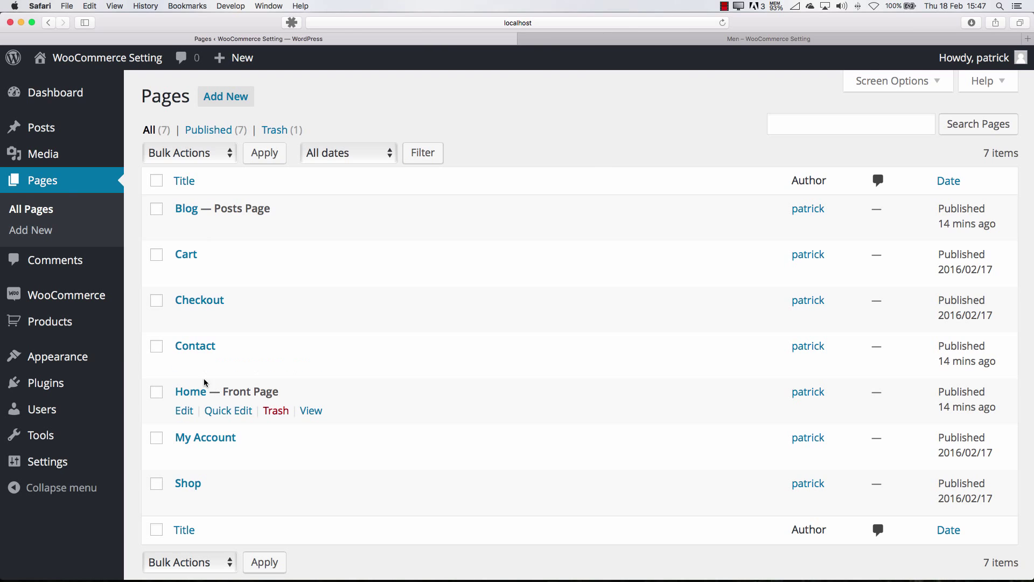
Set the Home page's template to Homepage and update the page
scroll(482, 371, "down", 3)
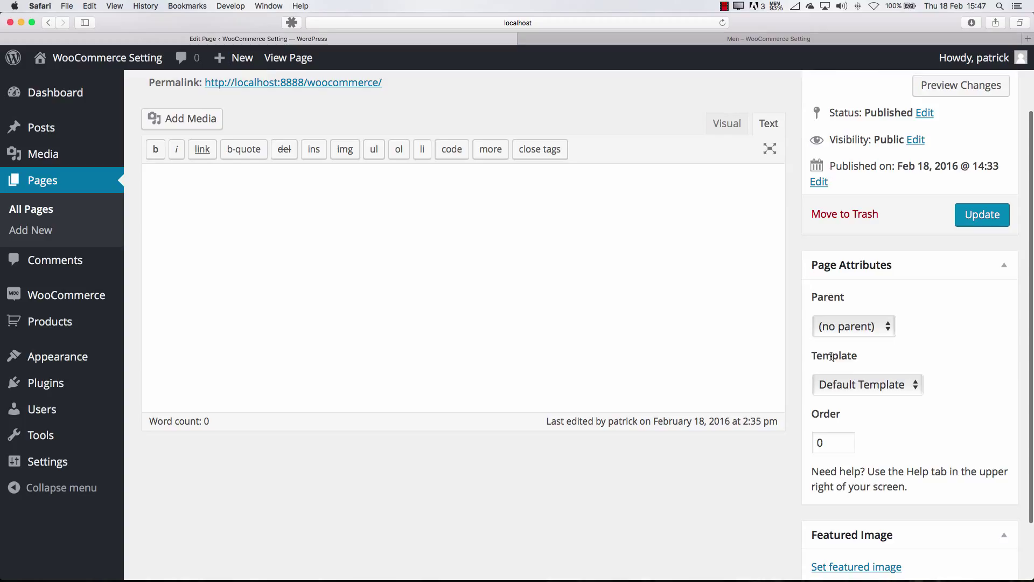
double_click(831, 356)
left_click(856, 383)
left_click(857, 383)
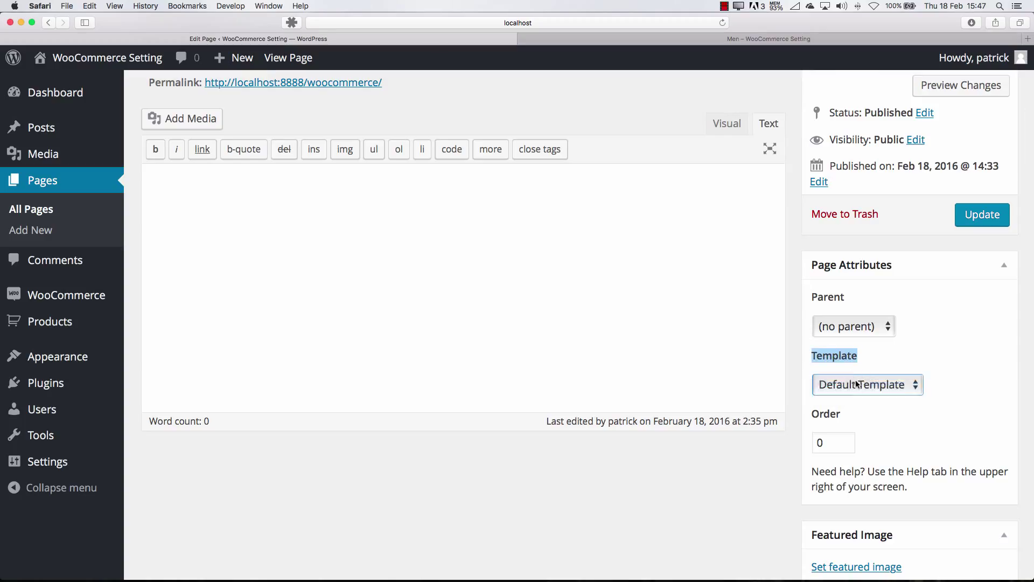
left_click(856, 384)
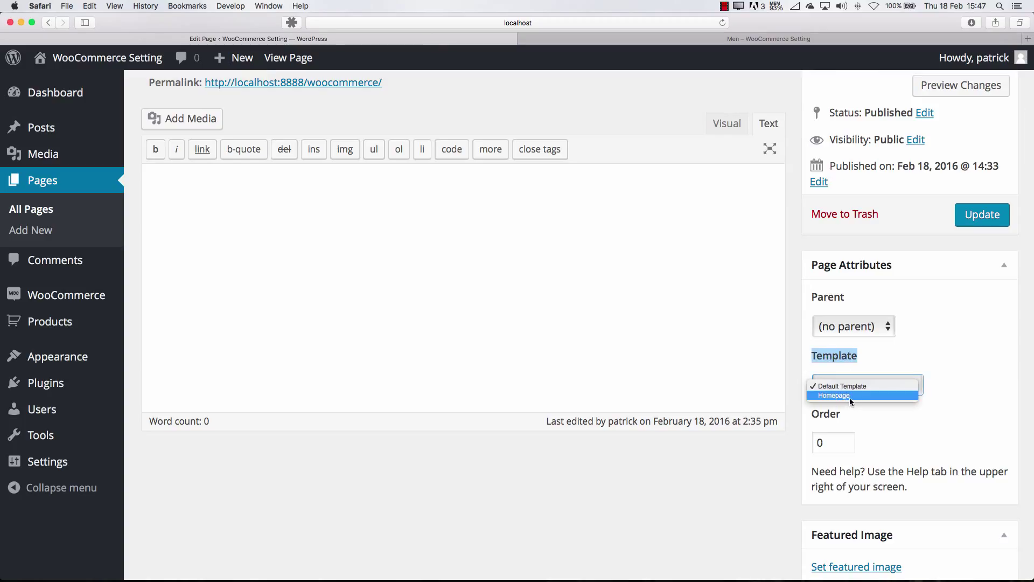
left_click(848, 398)
left_click(730, 357)
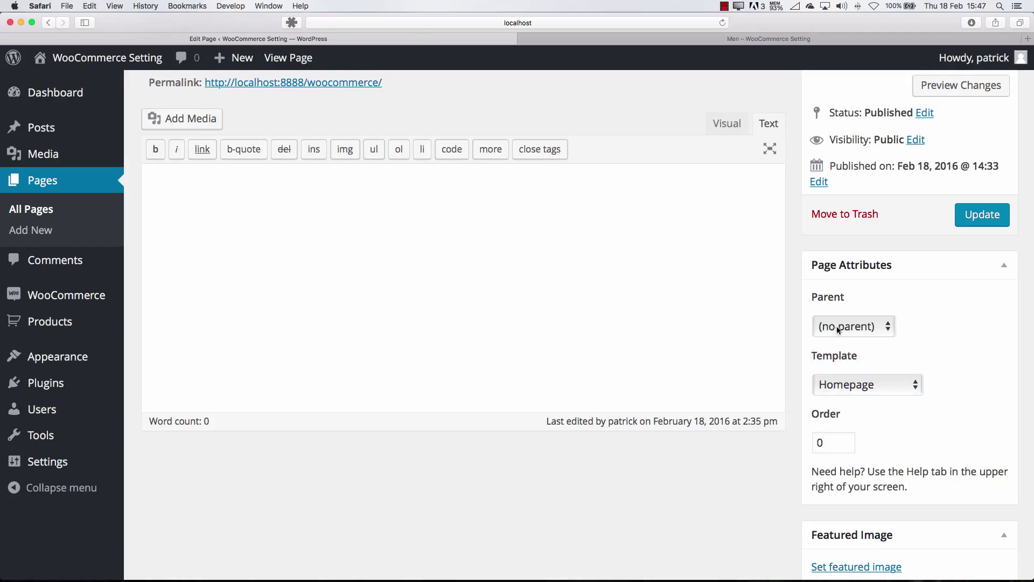
scroll(757, 351, "up", 3)
left_click(975, 304)
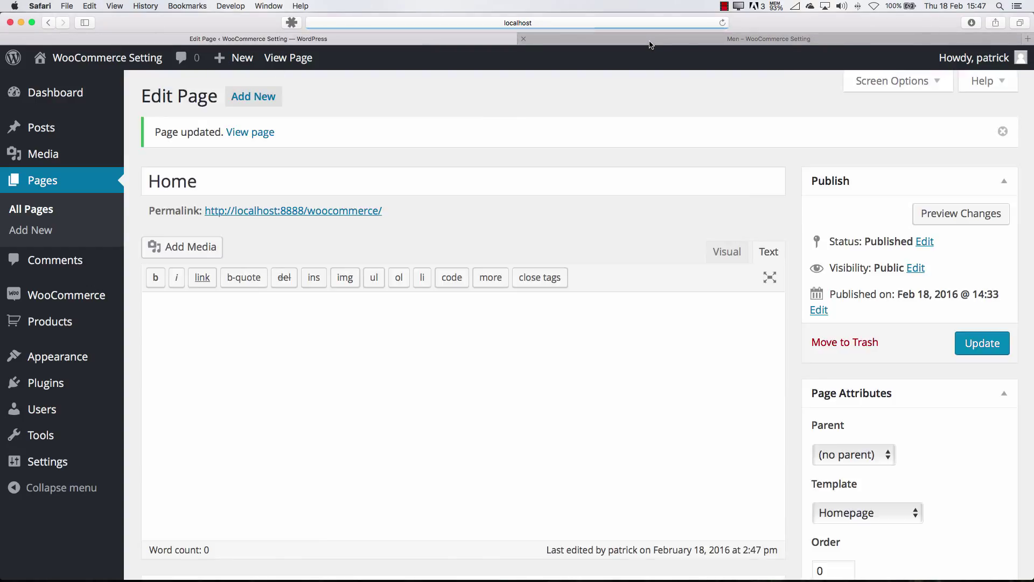
left_click(650, 42)
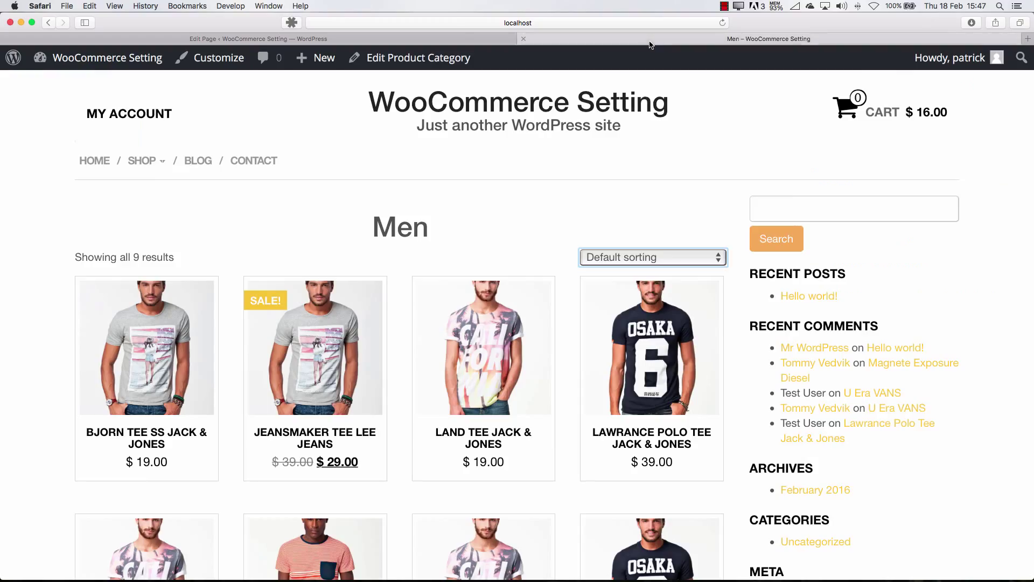
left_click(98, 161)
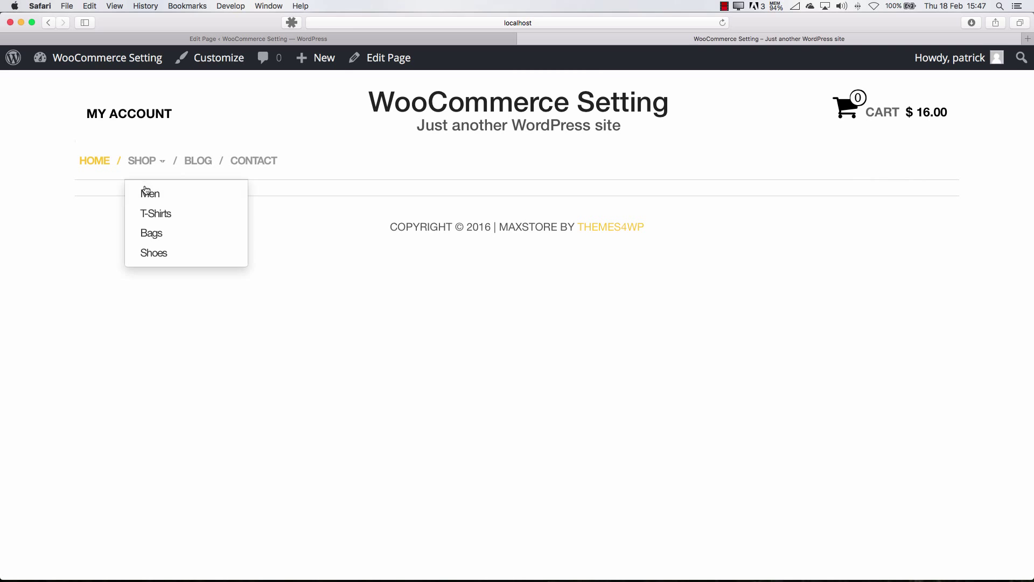
left_click(146, 192)
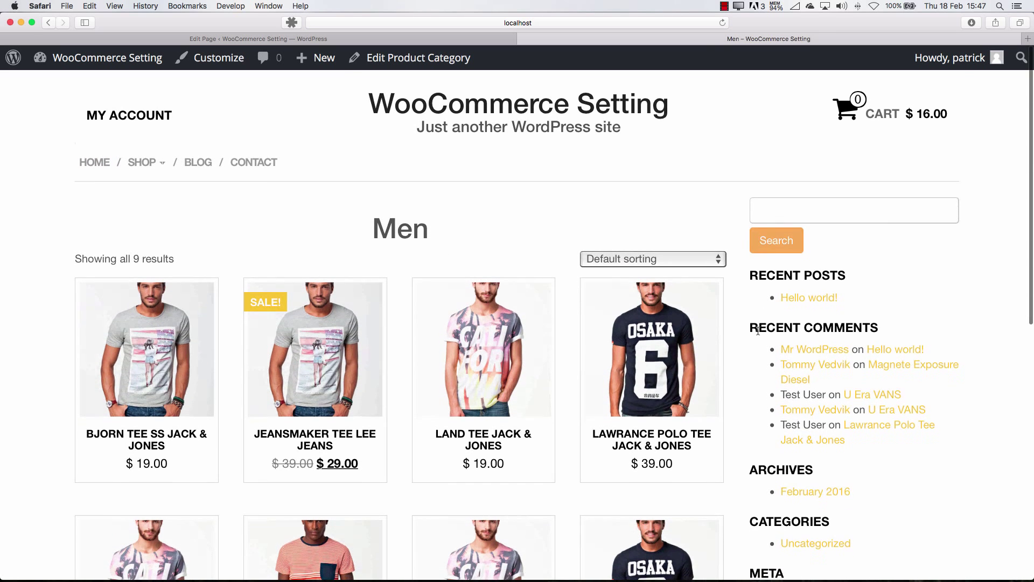
scroll(758, 331, "down", 10)
scroll(757, 330, "up", 5)
scroll(757, 331, "up", 3)
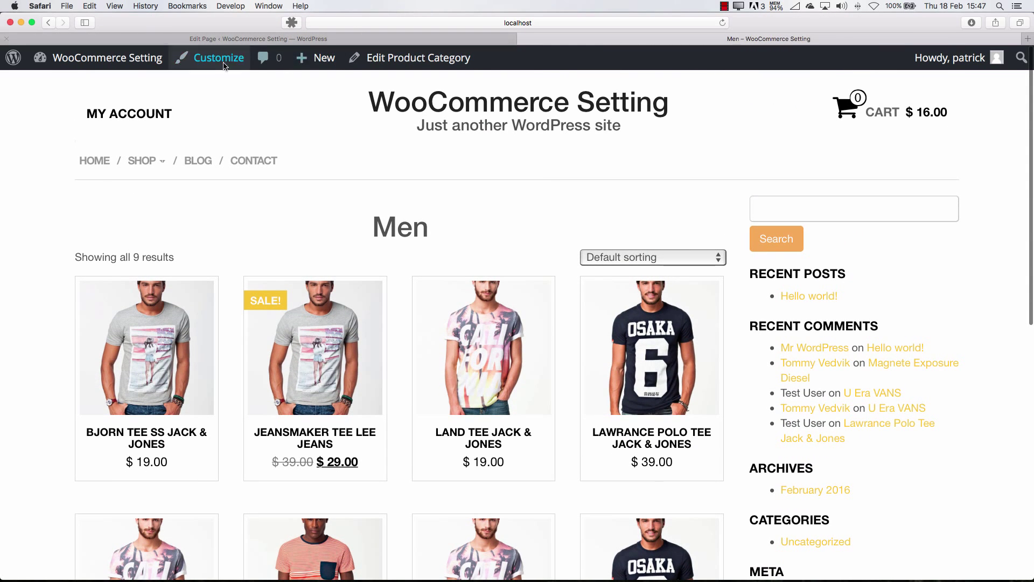
left_click(94, 160)
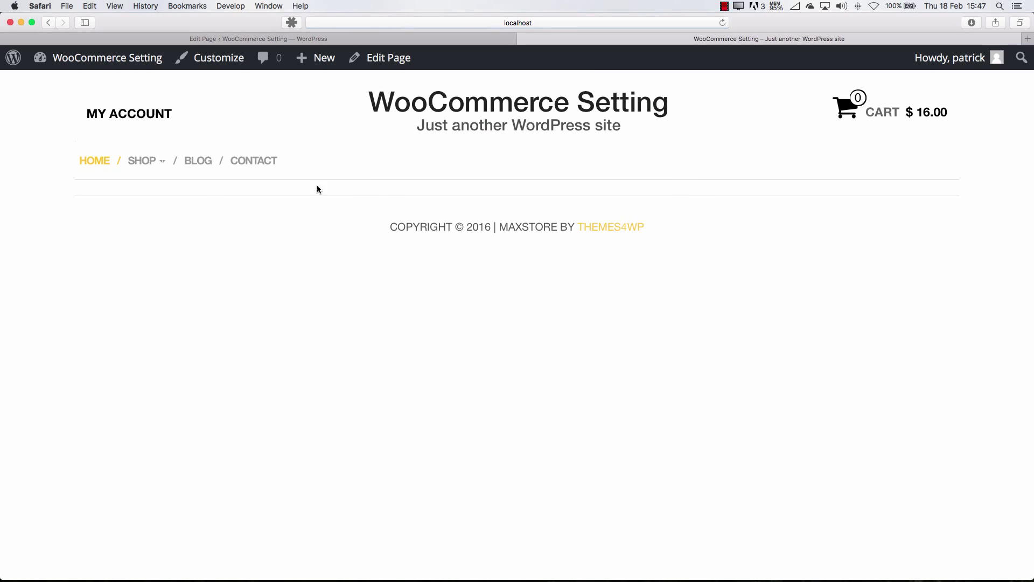
mouse_move(149, 165)
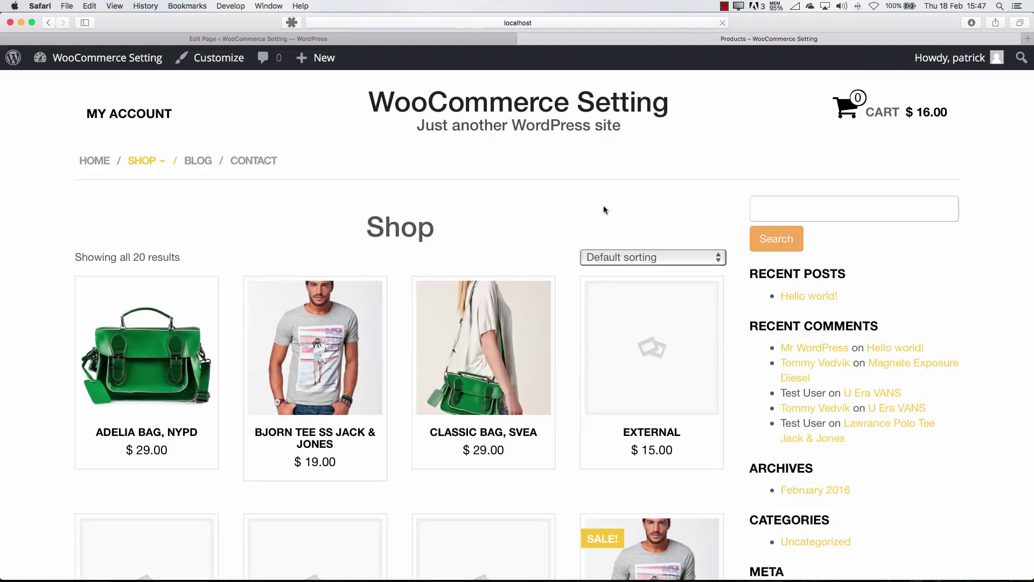
left_click(420, 39)
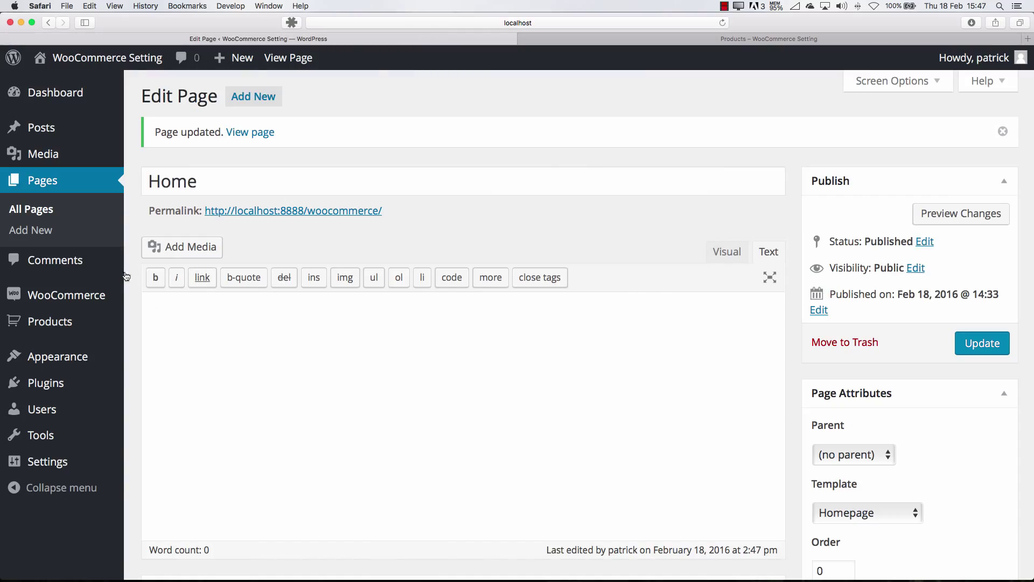
In Customizer Sidebars, preview the Men page with Right Sidebar off and Left Sidebar on
mouse_move(59, 348)
left_click(150, 380)
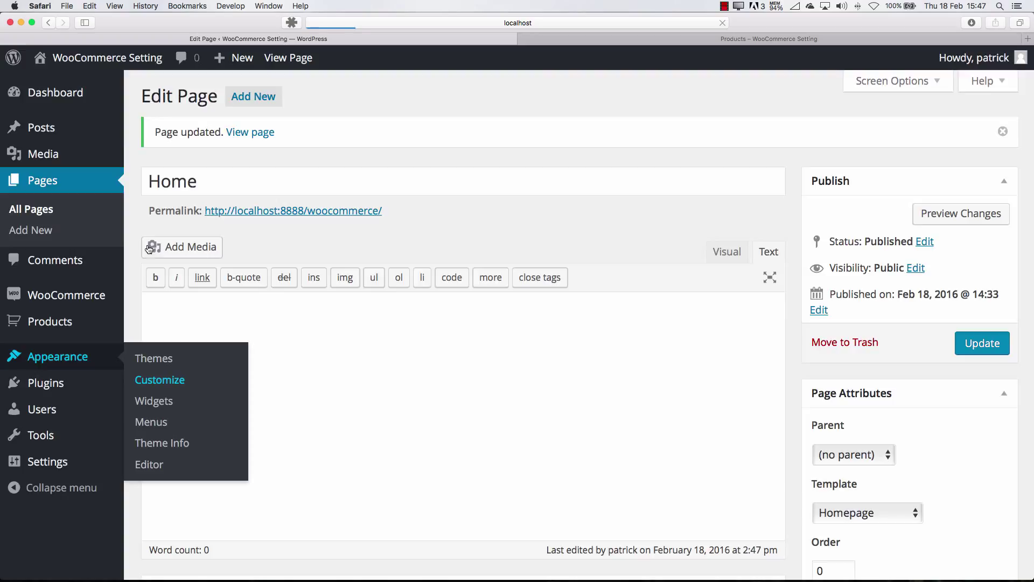
left_click(85, 291)
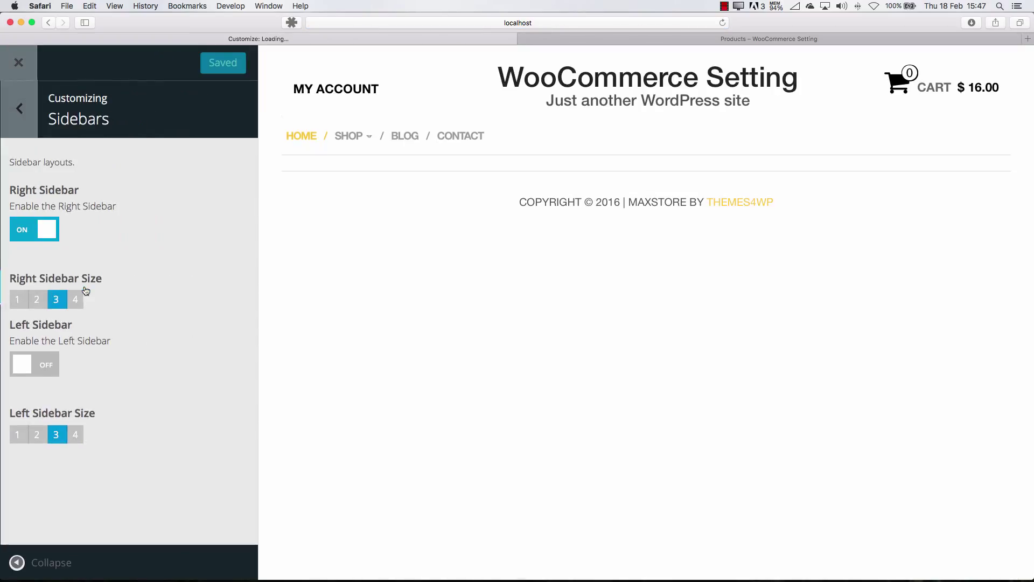
mouse_move(346, 141)
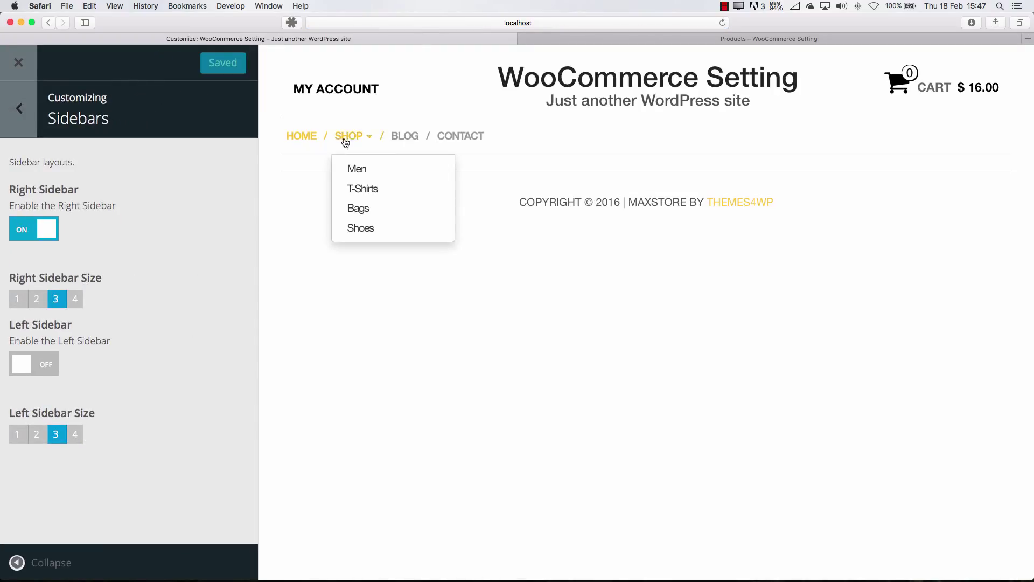
left_click(354, 171)
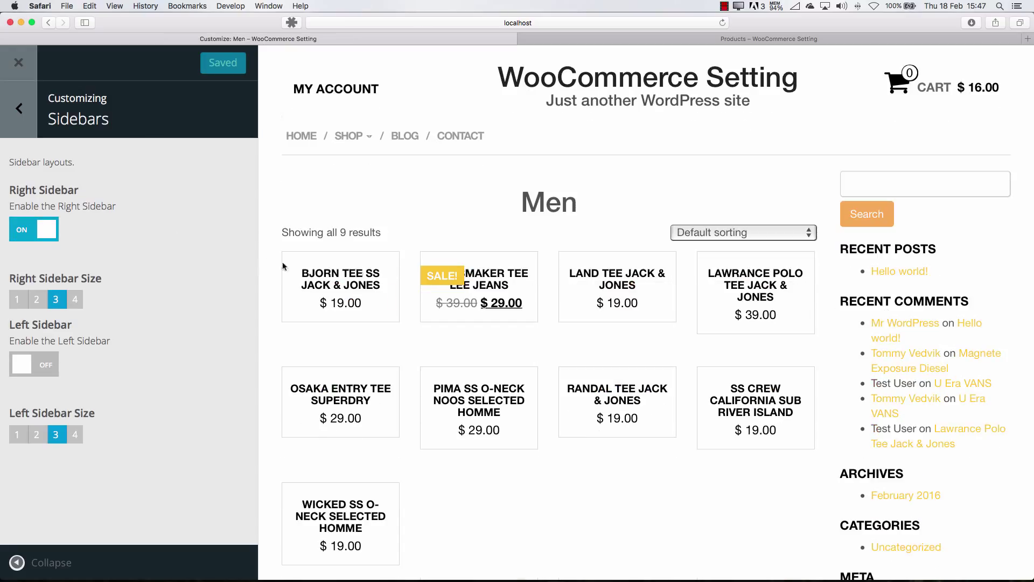
left_click(35, 234)
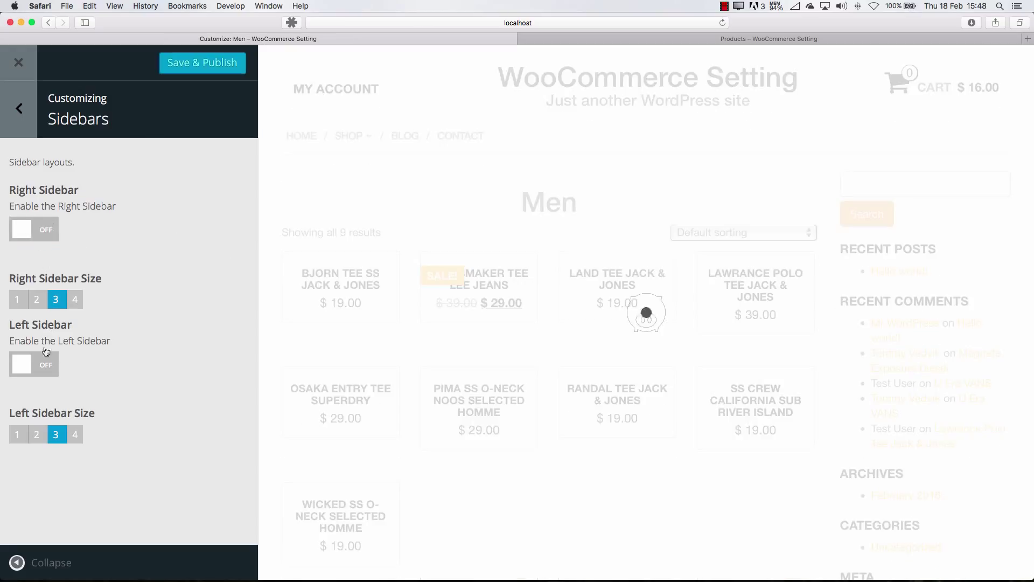
left_click(46, 371)
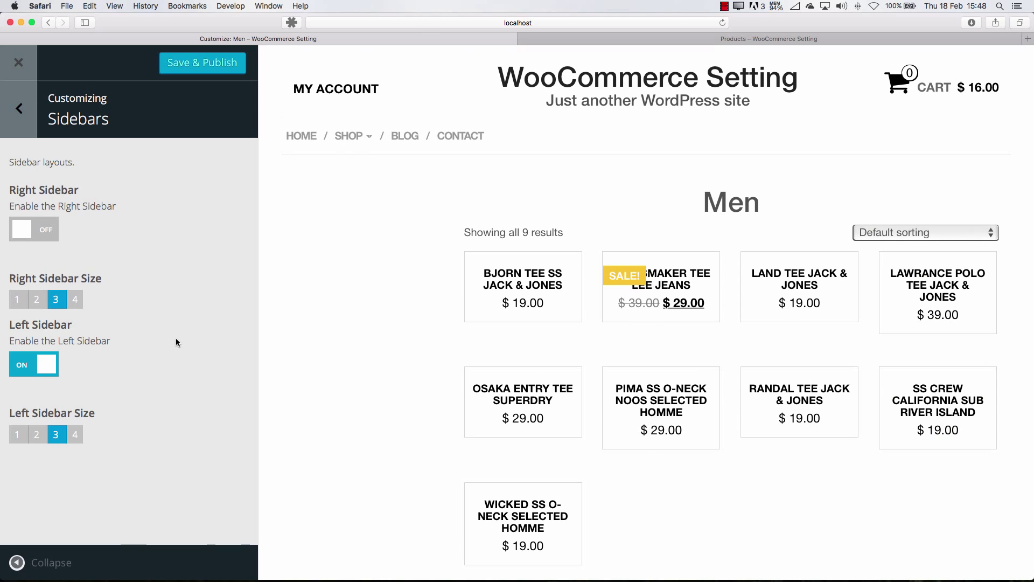
Try Left Sidebar size 2, settle on size 3, and return to the MaxStore section list
scroll(363, 295, "down", 3)
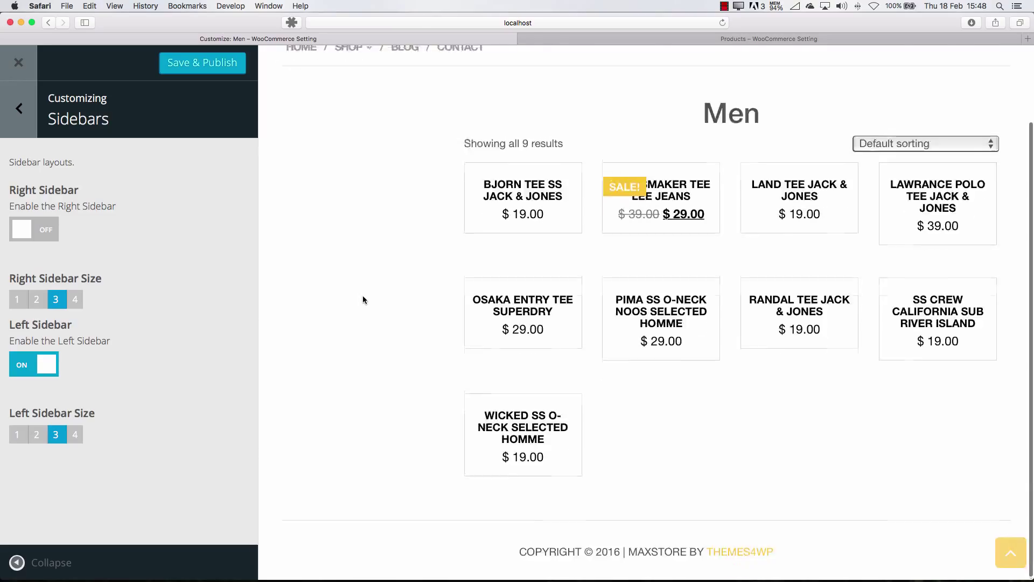
scroll(363, 295, "up", 3)
left_click(37, 435)
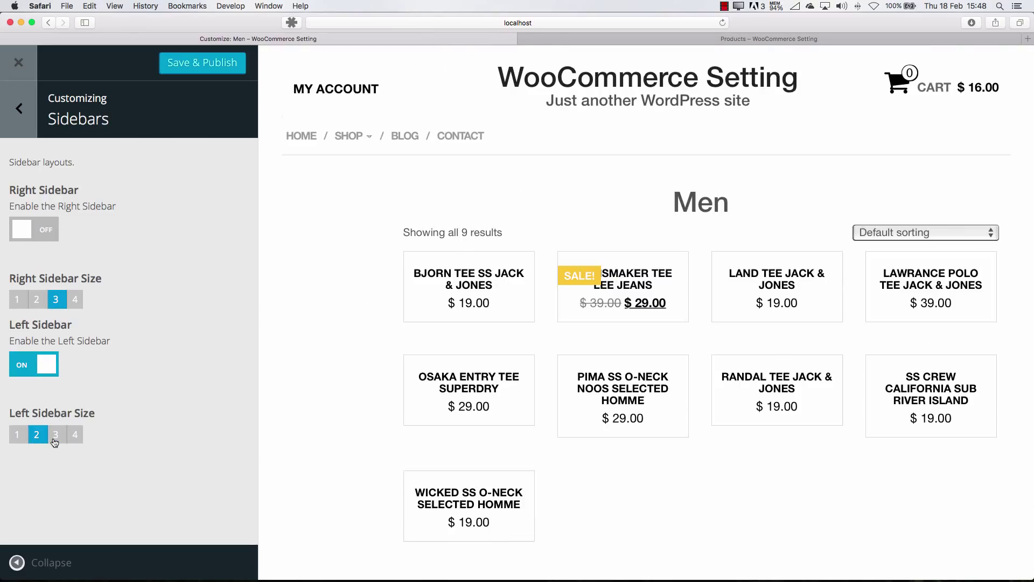
left_click(54, 442)
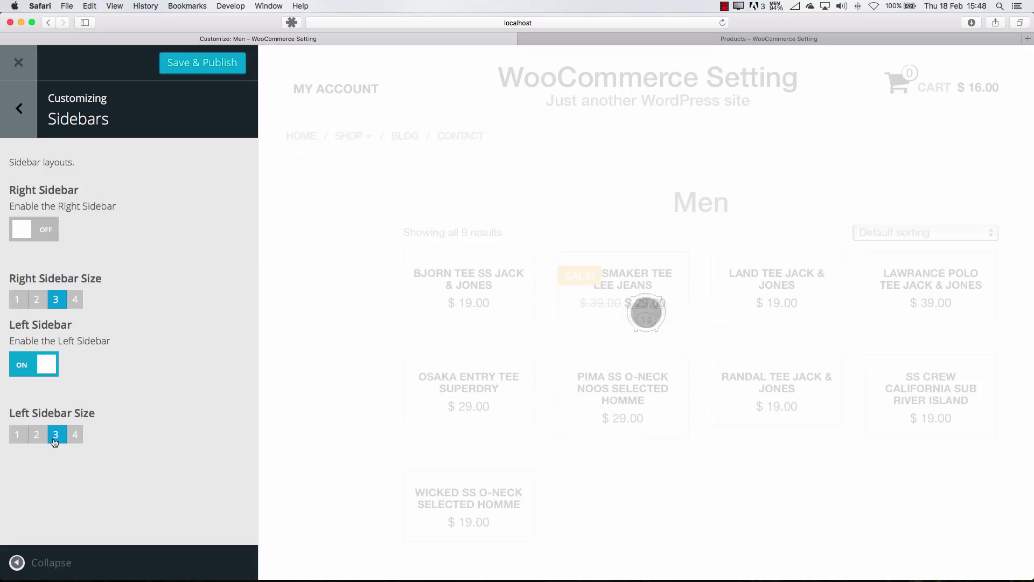
left_click(22, 132)
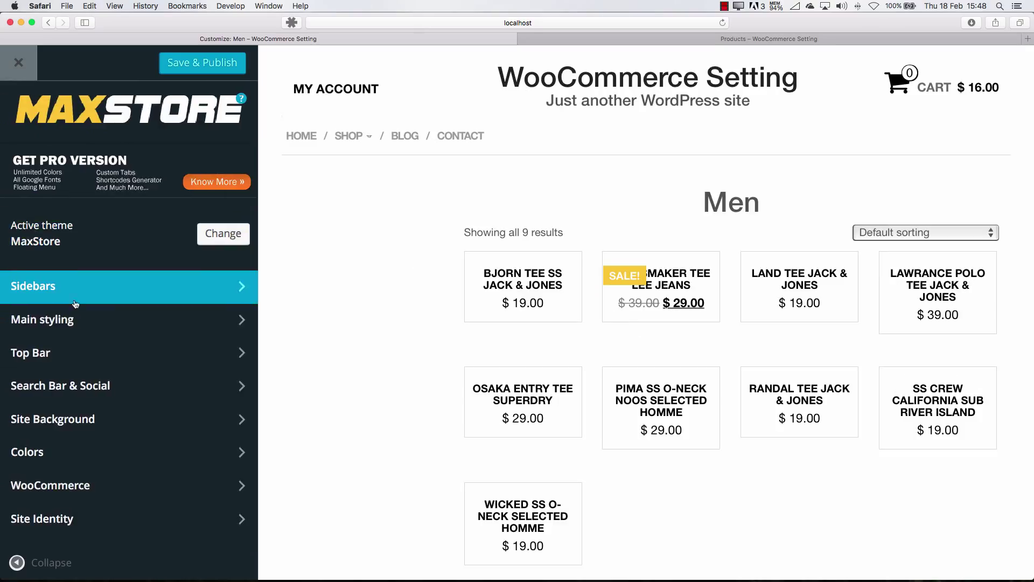
In Main styling, choose the Intel image from the Media Library as the header logo
left_click(90, 322)
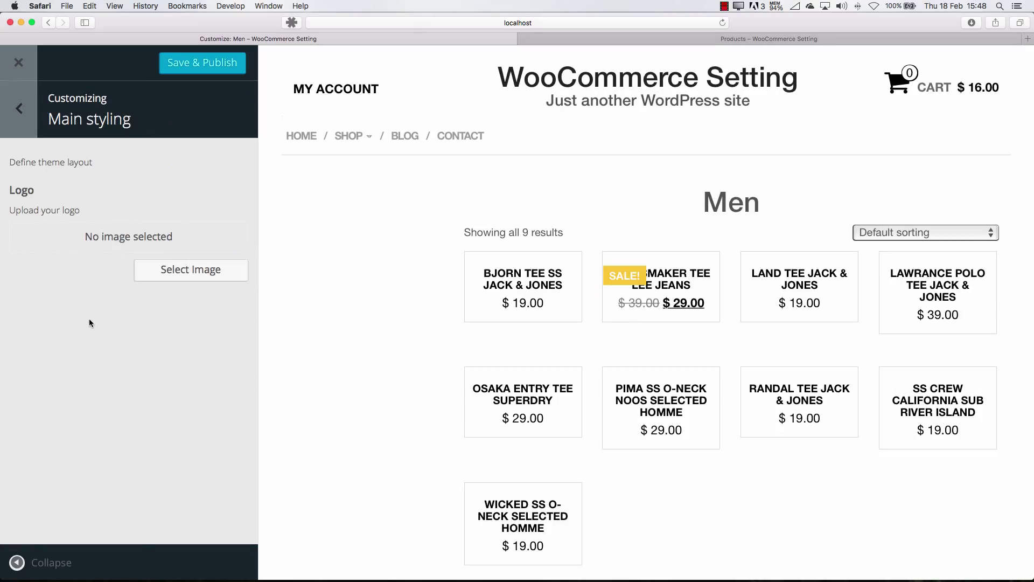
left_click(185, 269)
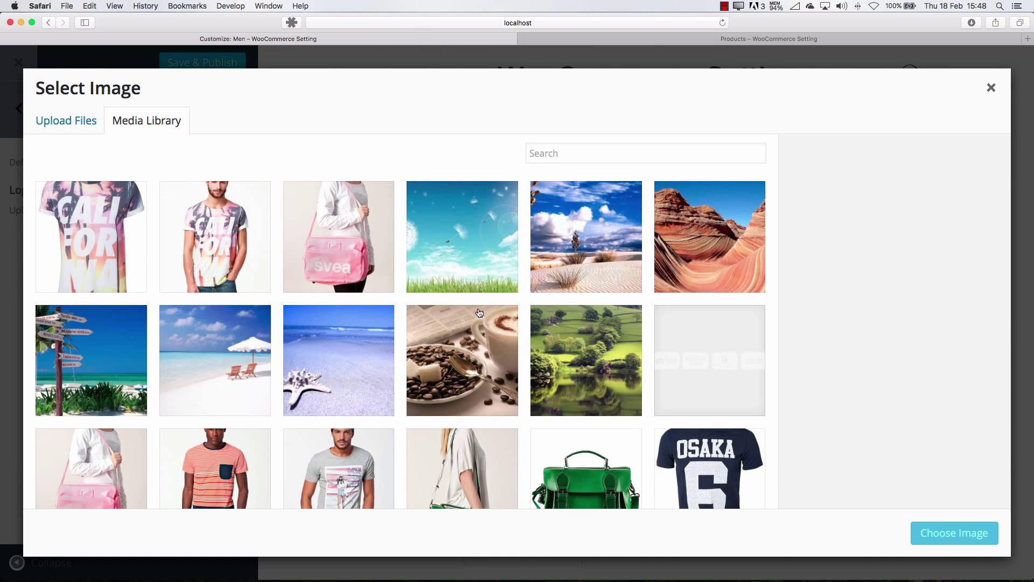
scroll(422, 298, "down", 7)
scroll(328, 386, "down", 2)
left_click(462, 436)
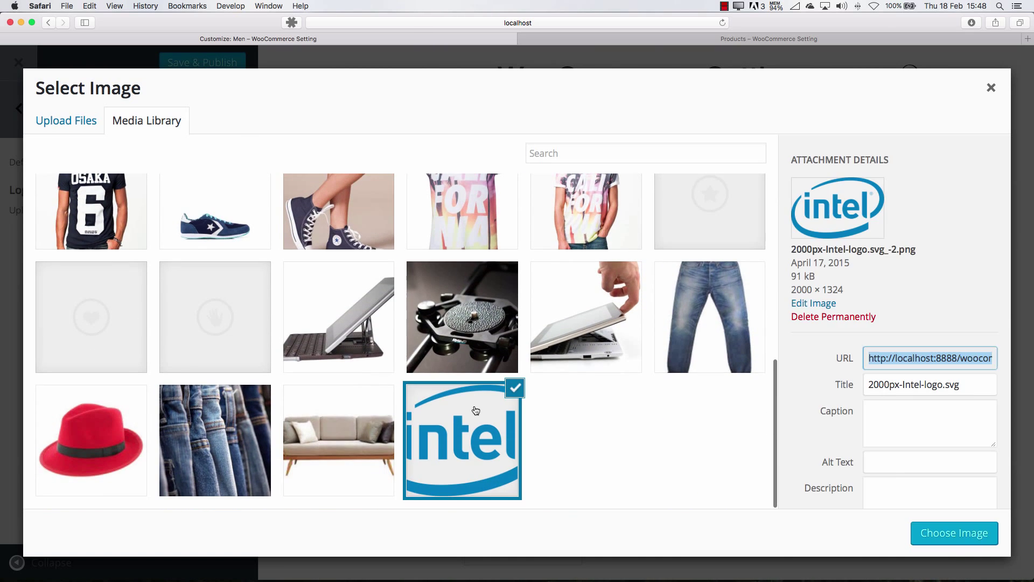
left_click(929, 533)
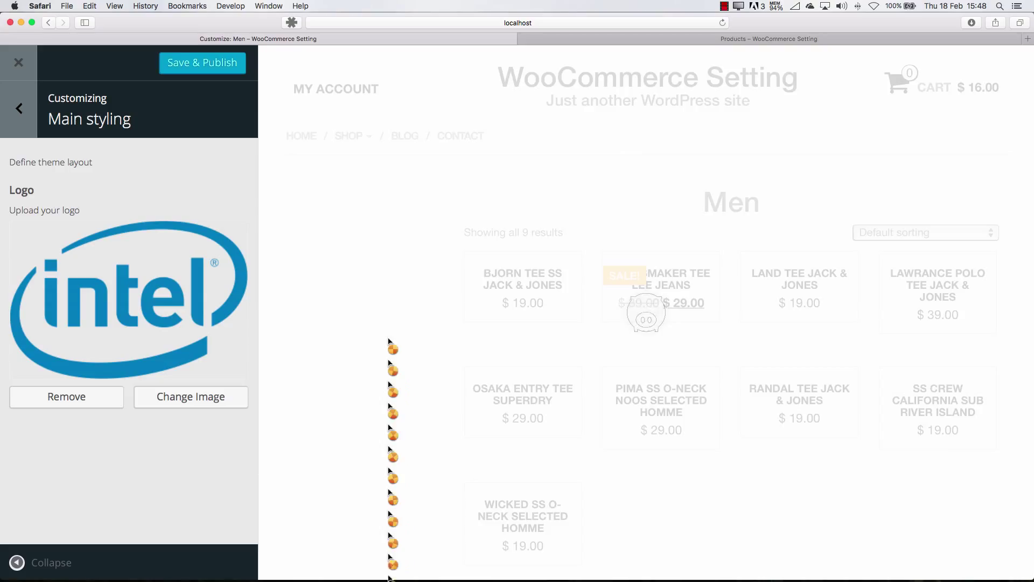
mouse_move(379, 327)
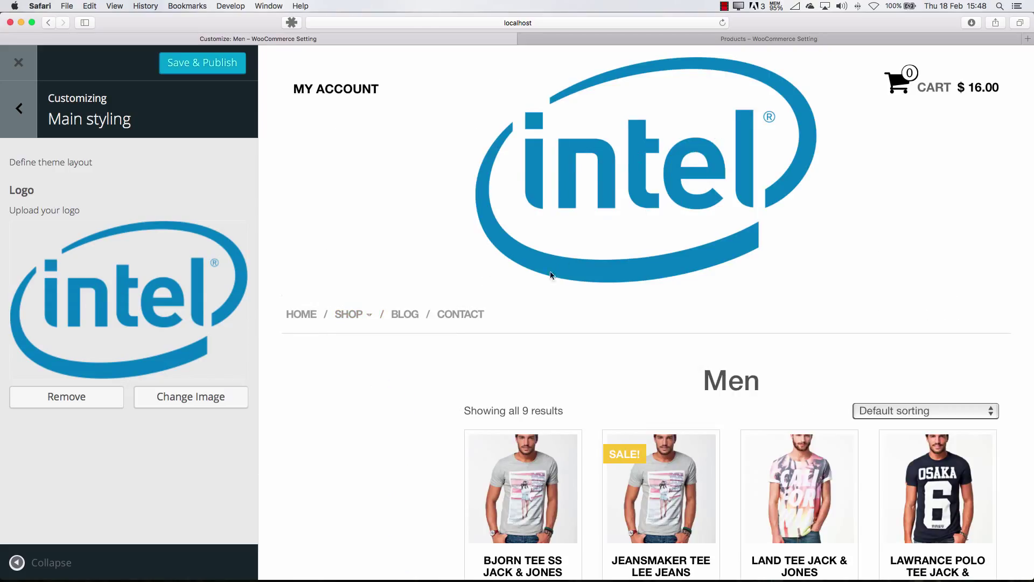
left_click(12, 121)
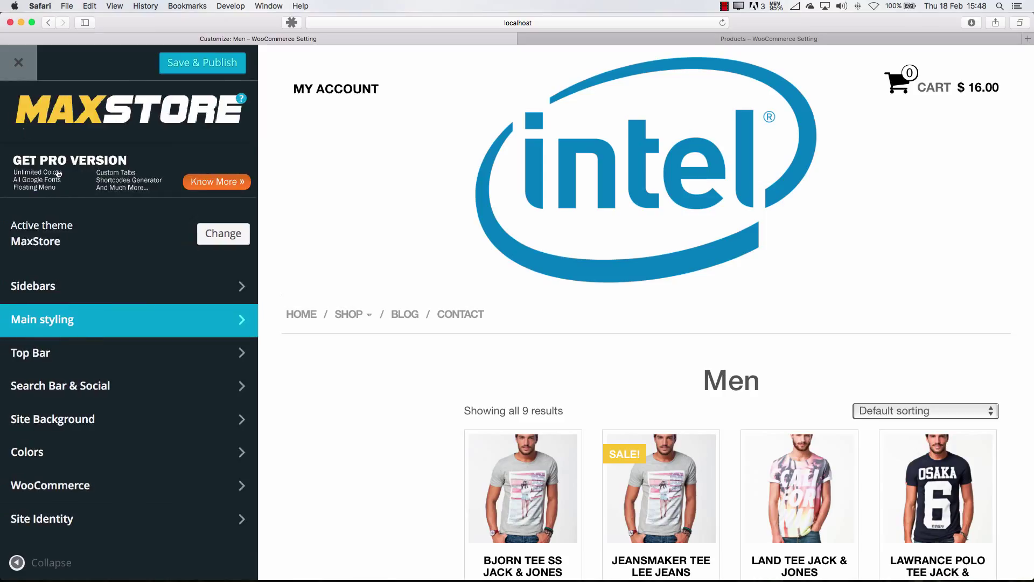
left_click(89, 356)
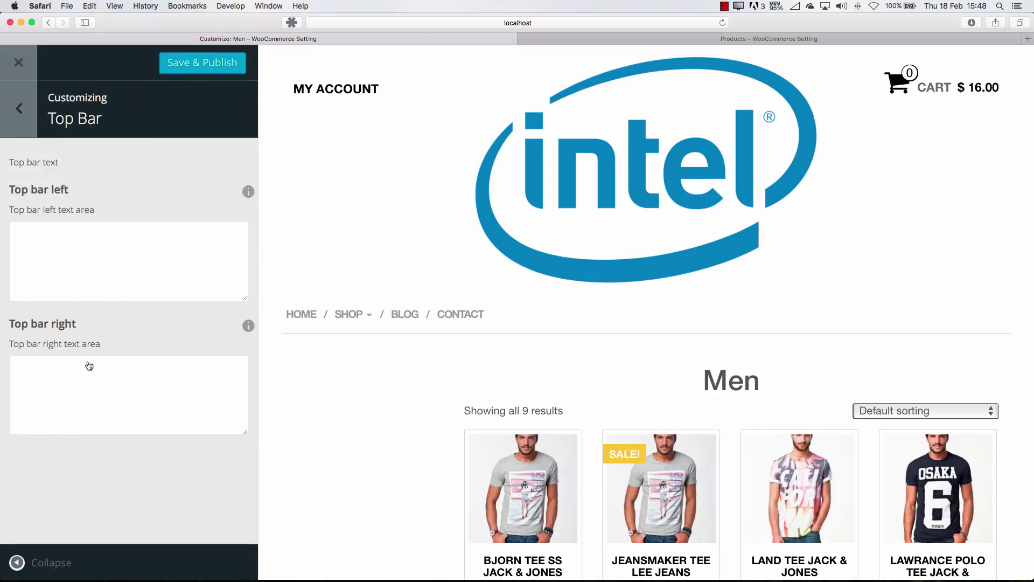
Replace the Eeew top bar text with 'Email adres' on the left and 'Telephone number' on the right
left_click(58, 253)
type("Eeew")
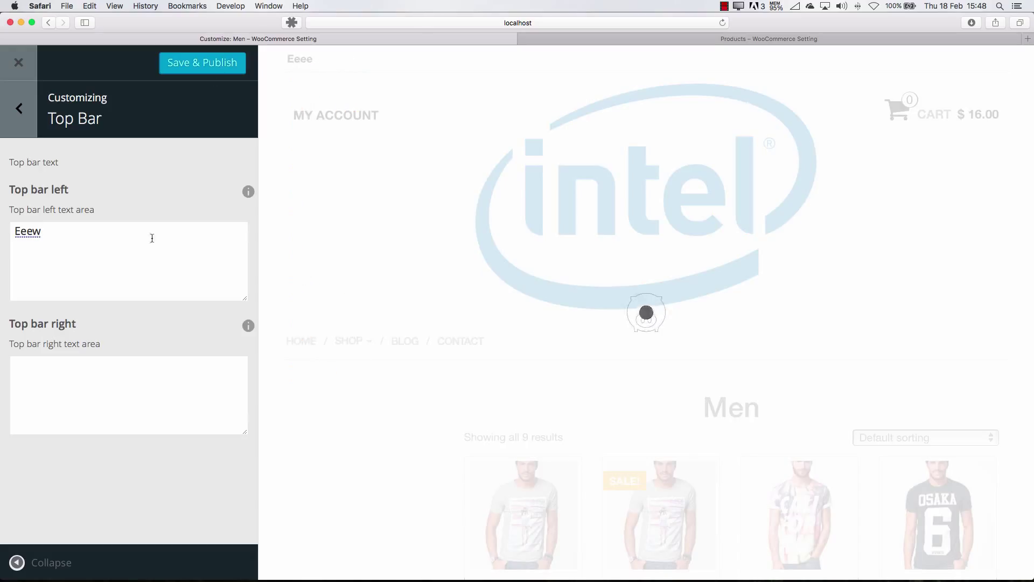
key("super+a")
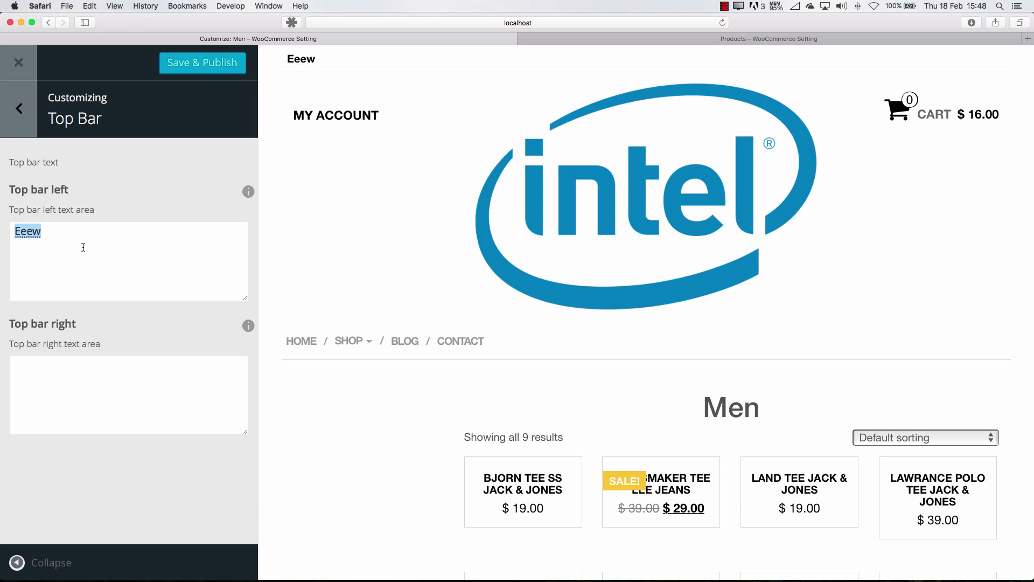
key("BackSpace")
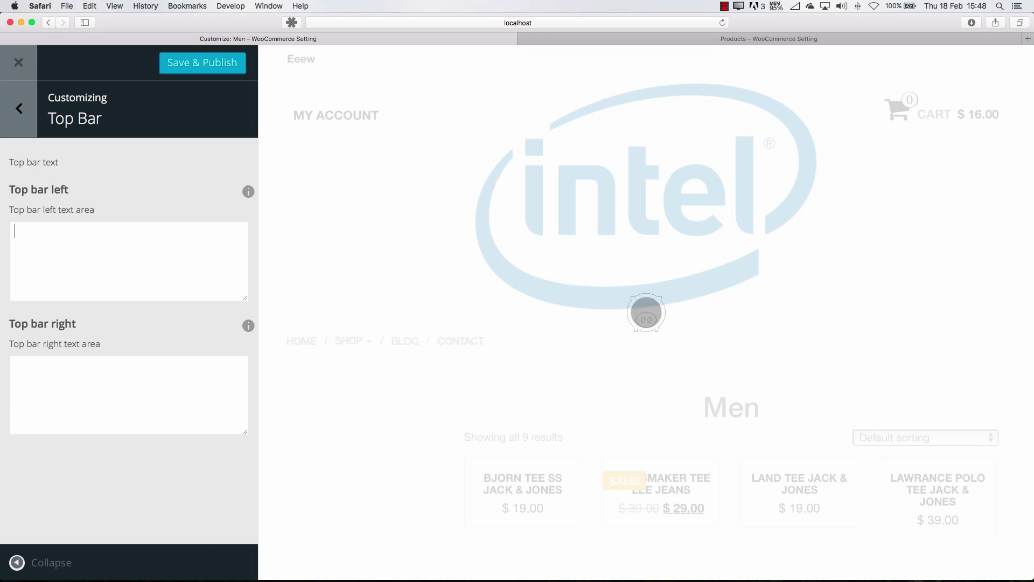
type("Email adres")
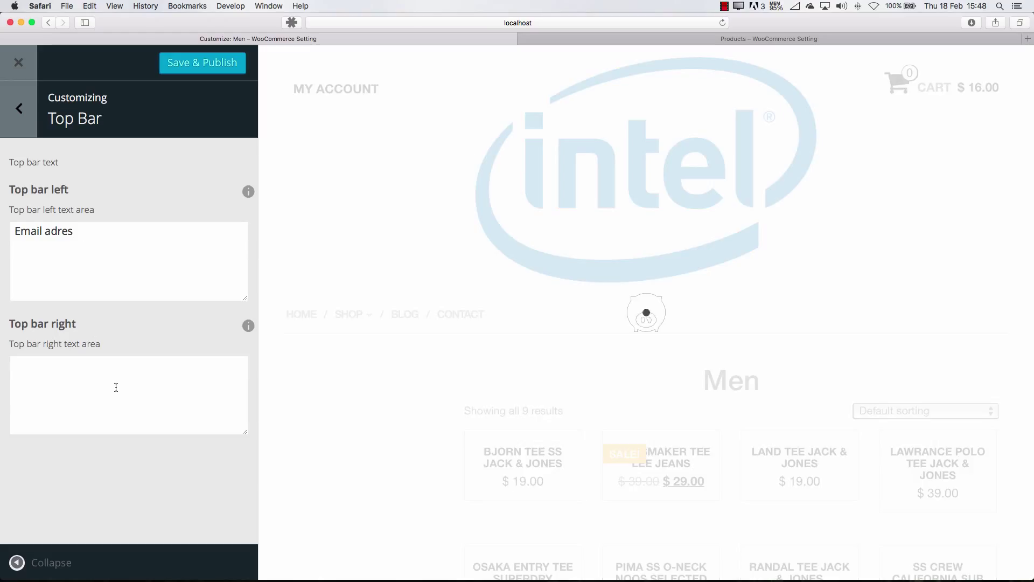
left_click(116, 388)
type("Tele")
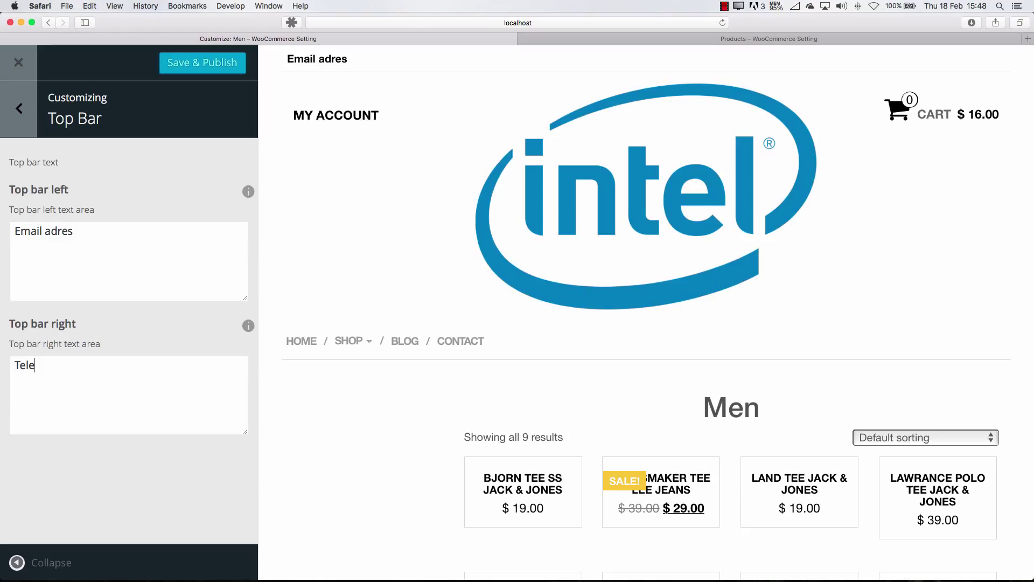
type("phone number")
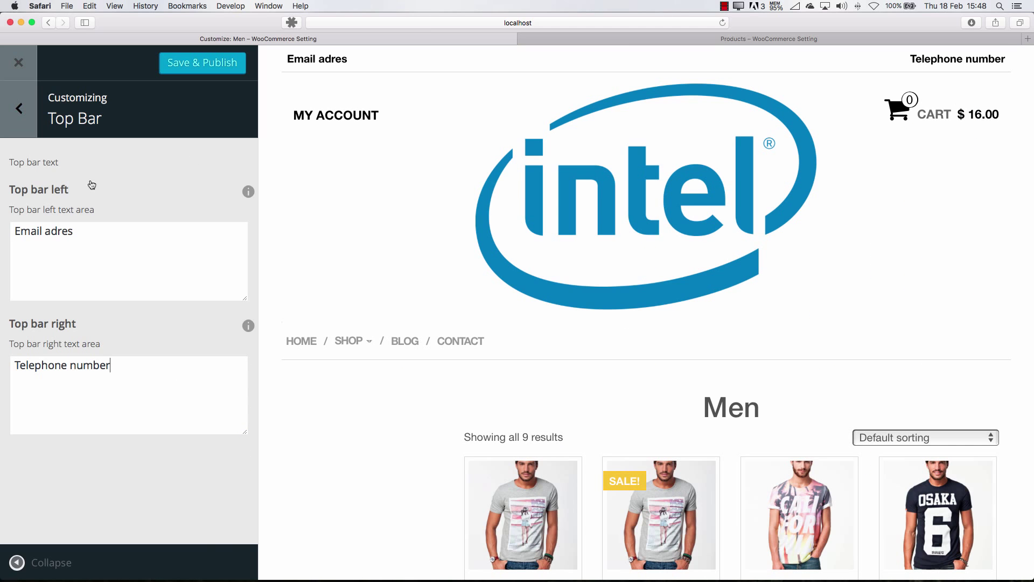
Turn on the product search bar below the menu in Search Bar & Social settings
left_click(28, 125)
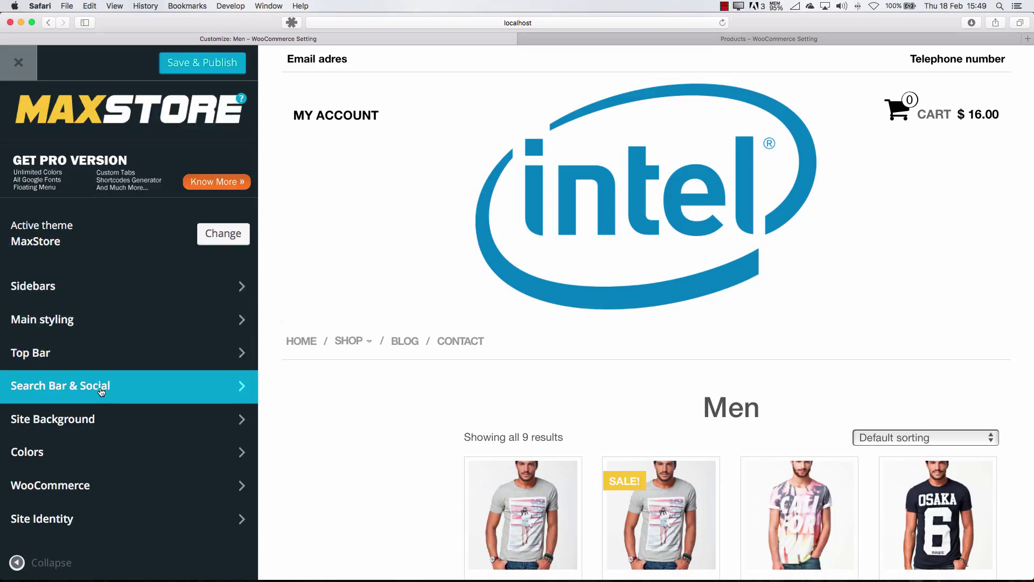
left_click(102, 385)
left_click(43, 232)
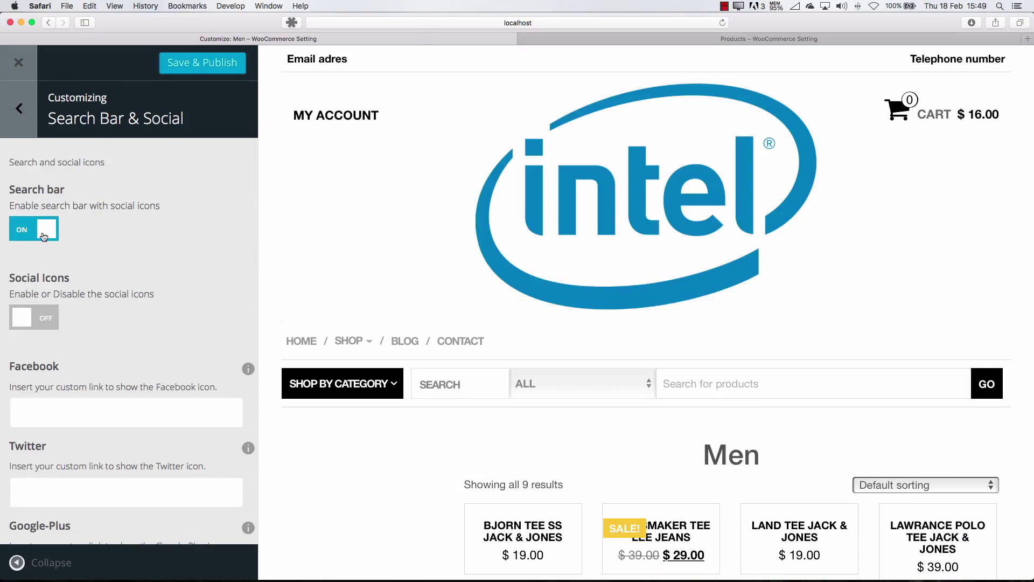
Enable the social icons next to the search bar
mouse_move(362, 361)
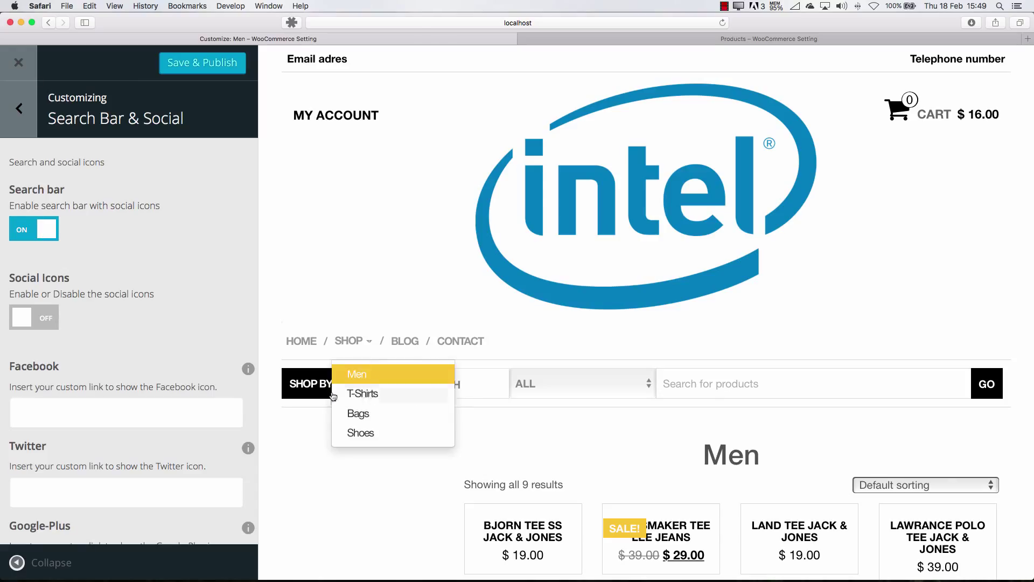
scroll(117, 300, "down", 2)
left_click(45, 285)
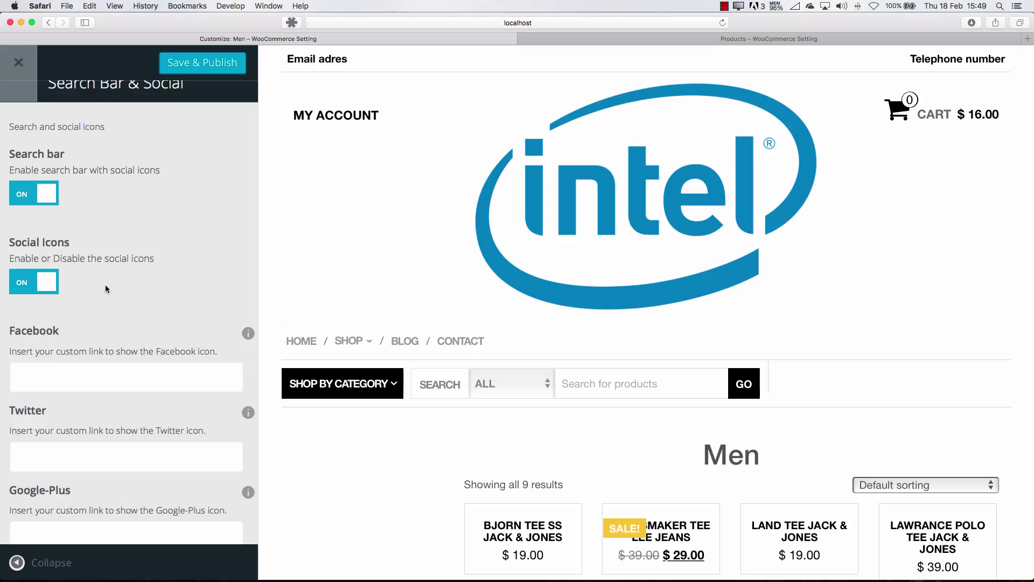
scroll(108, 301, "down", 4)
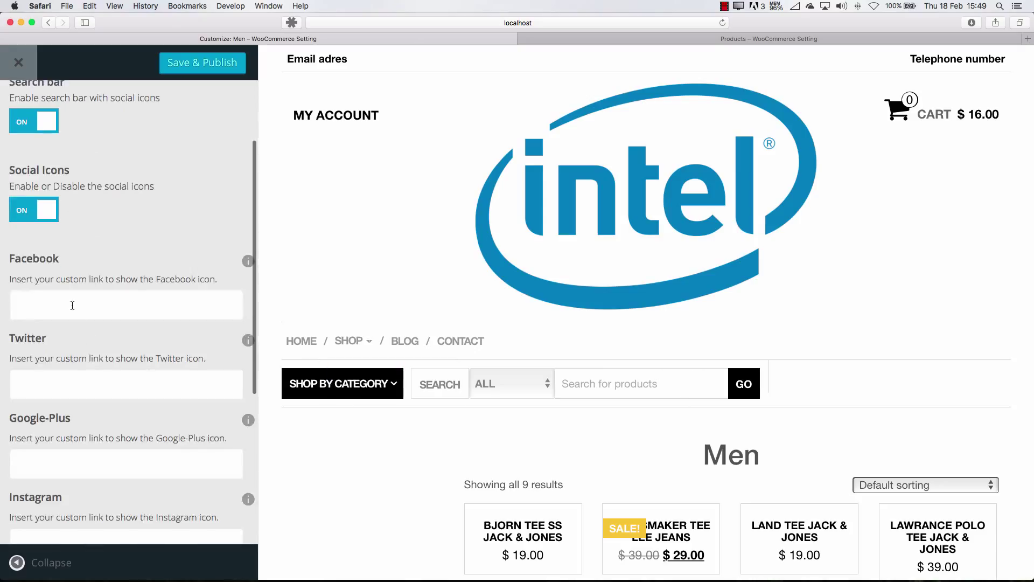
Set the Facebook, Twitter, Google-Plus, Instagram, Pinterest and YouTube links to '#'
left_click(72, 304)
left_click(68, 383)
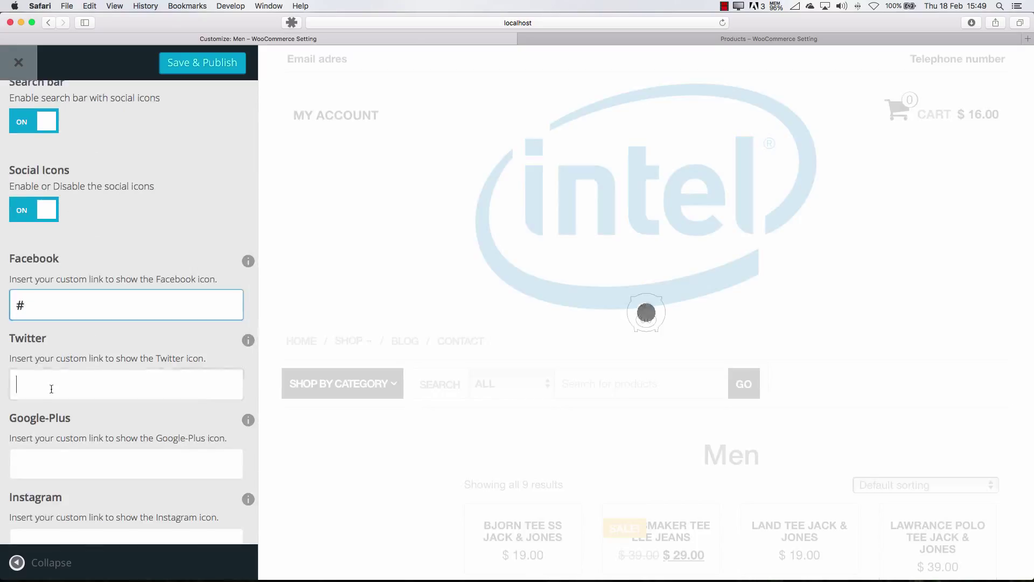
type("#")
left_click(59, 452)
scroll(89, 396, "down", 6)
type("#")
left_click(85, 383)
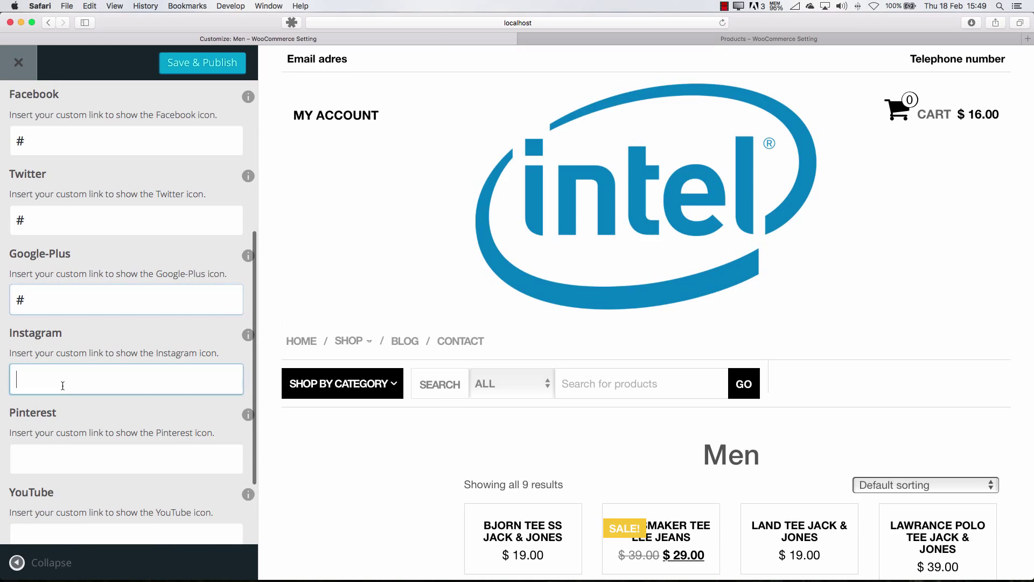
type("#")
left_click(71, 452)
type("#")
scroll(71, 448, "down", 2)
scroll(70, 448, "down", 2)
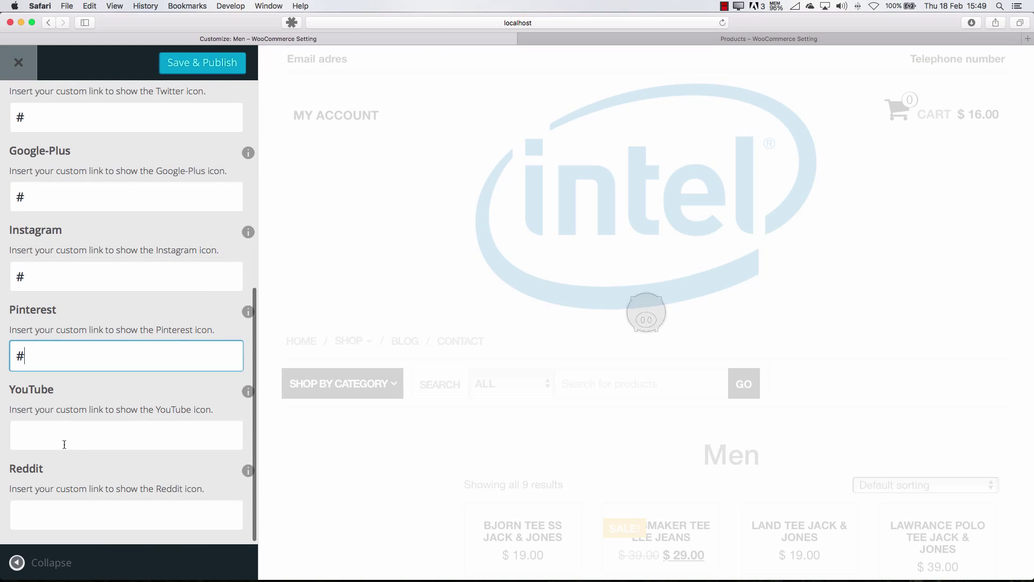
left_click(62, 443)
type("#")
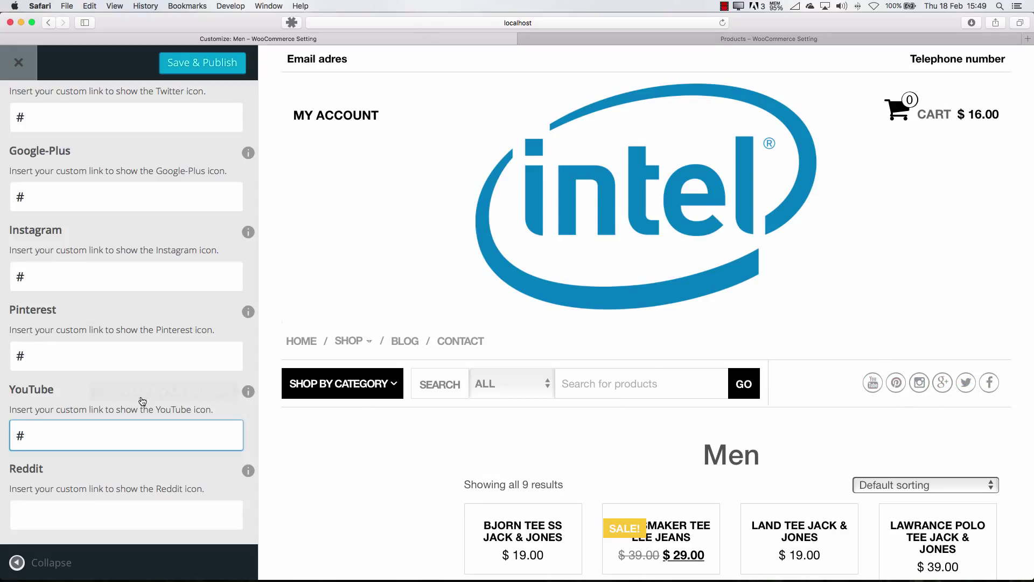
Save & Publish the customizer settings
scroll(141, 398, "up", 6)
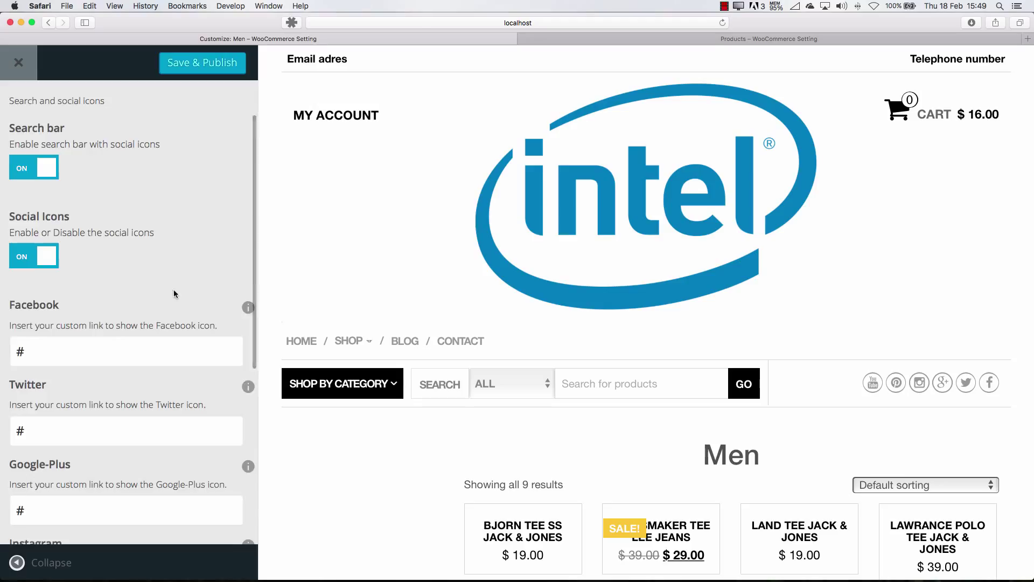
scroll(167, 285, "down", 6)
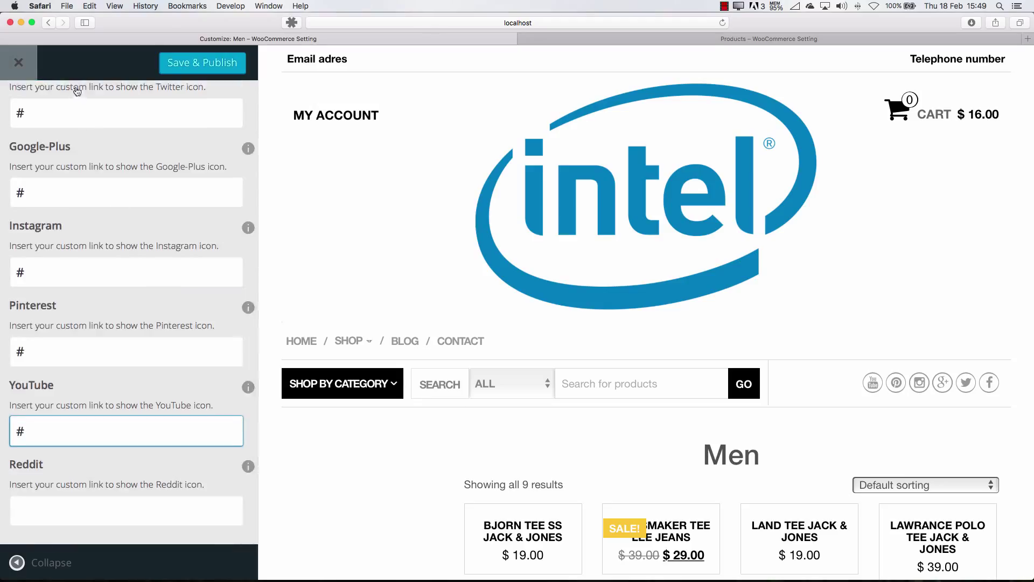
left_click(178, 64)
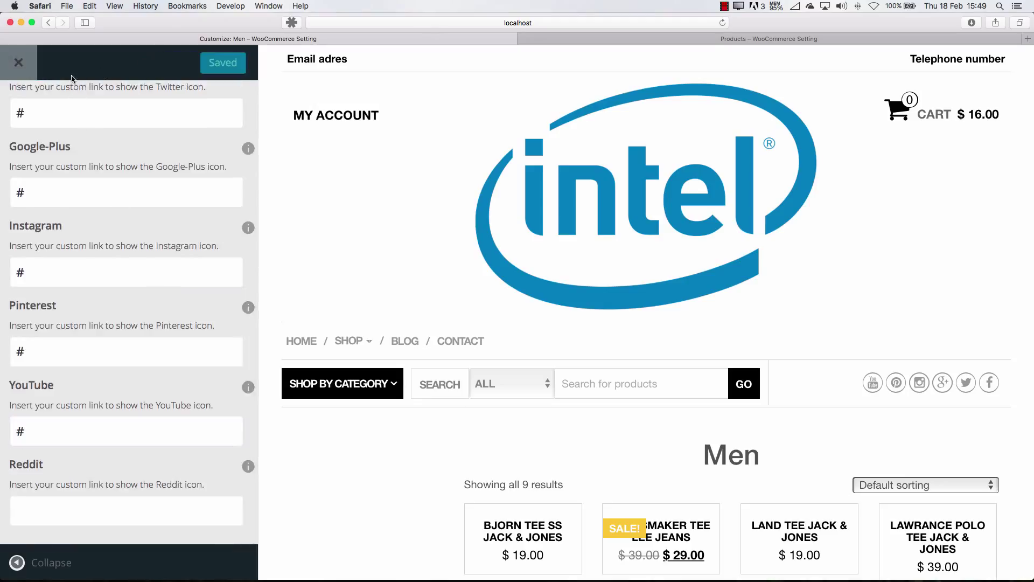
Close the Customizer, reopen it via Appearance > Customize, and look over Colors before going back
left_click(31, 72)
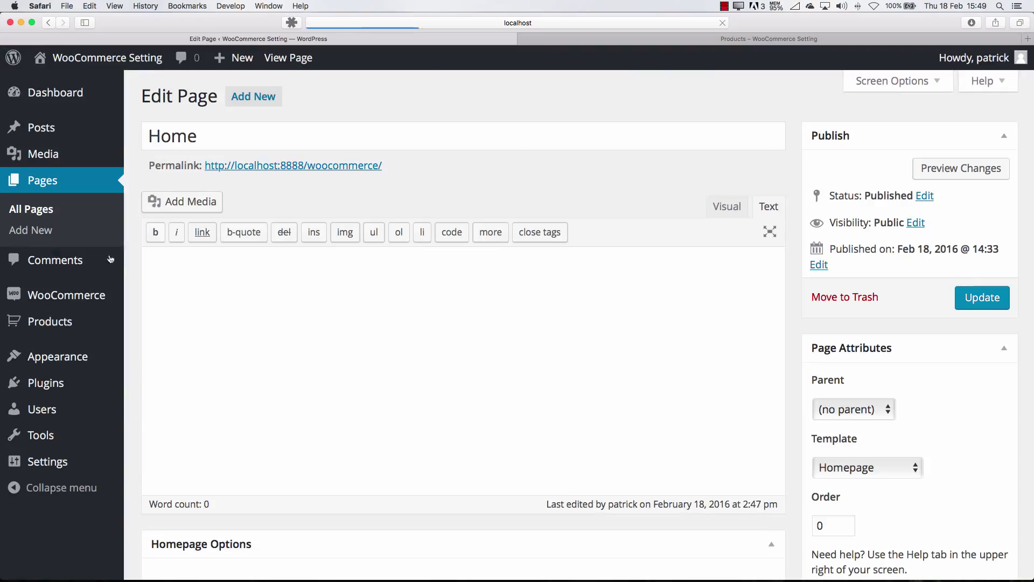
mouse_move(80, 356)
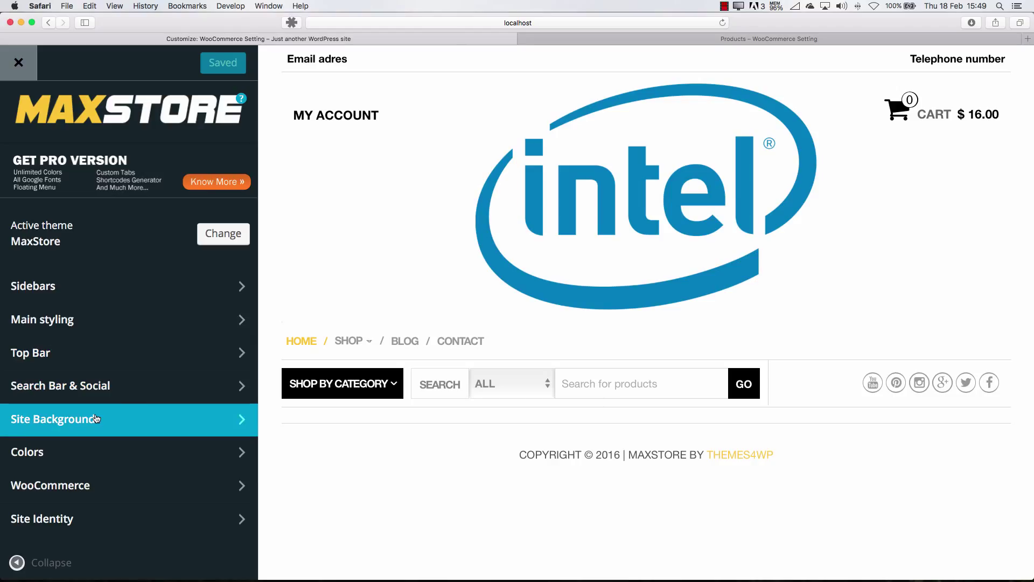
left_click(98, 452)
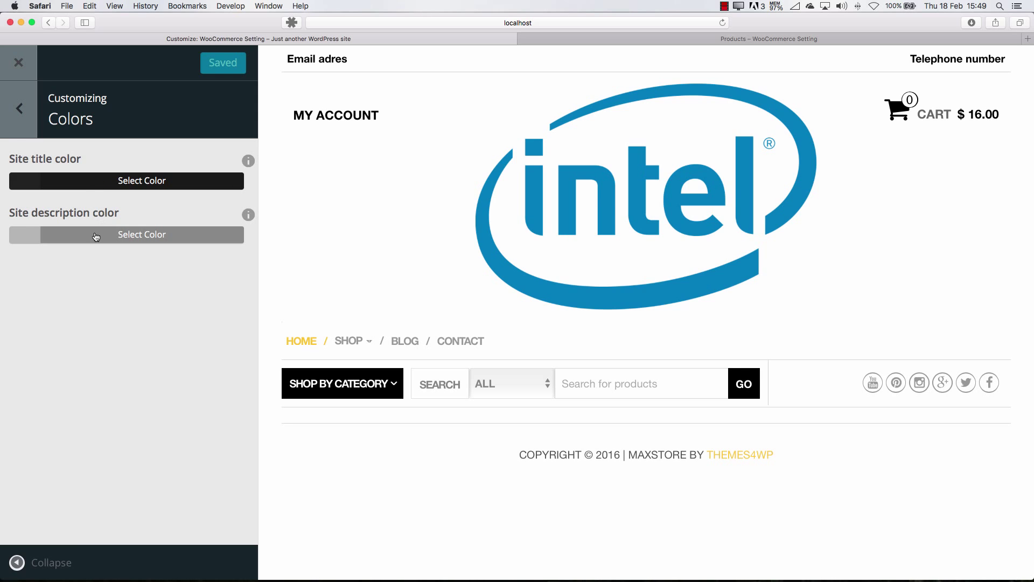
left_click(10, 131)
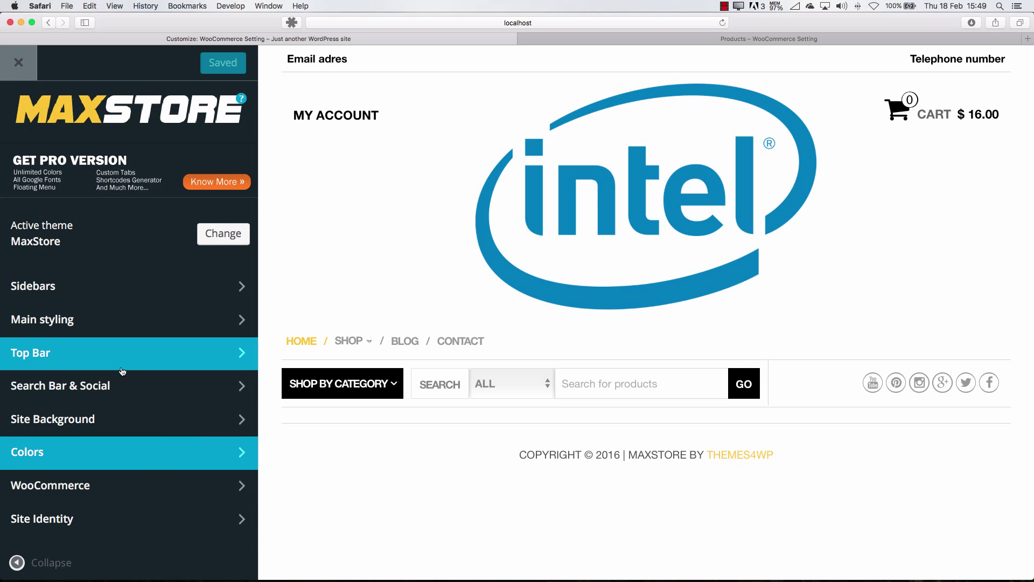
scroll(118, 372, "down", 3)
Check the WooCommerce shop settings (24 products, 4 per row) and preview the Shop page grid
left_click(118, 366)
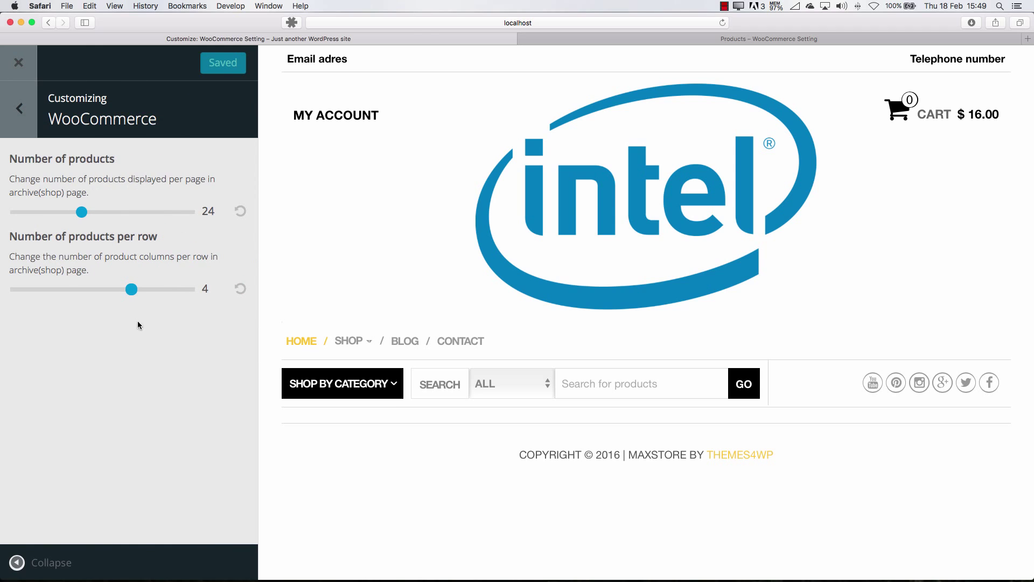
left_click(349, 340)
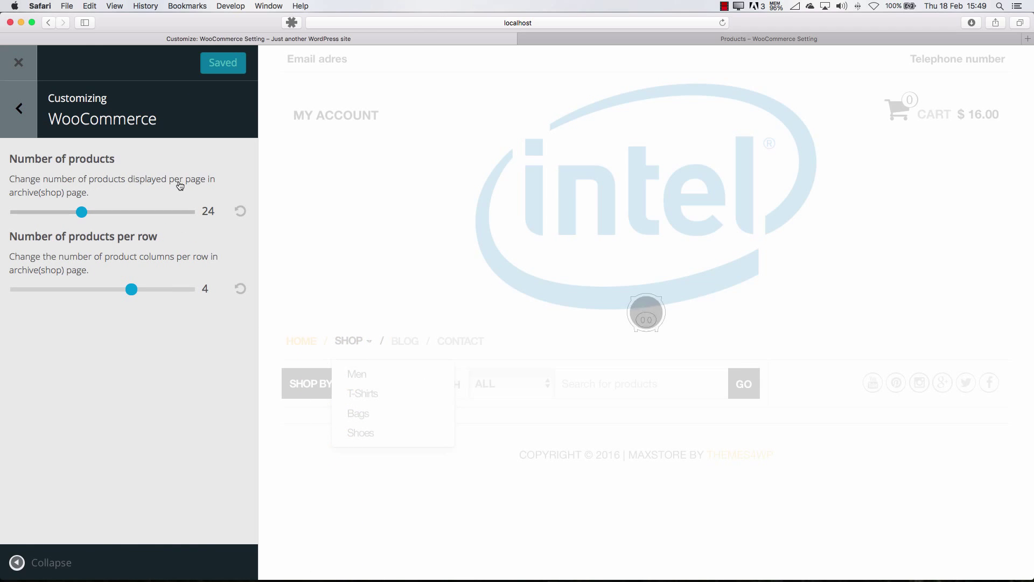
scroll(496, 395, "down", 10)
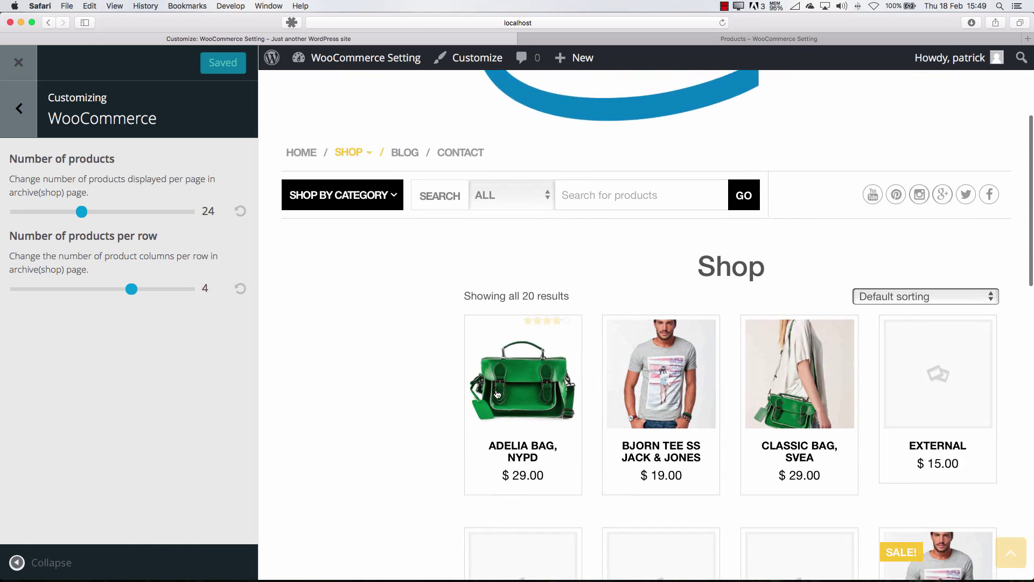
scroll(496, 387, "down", 10)
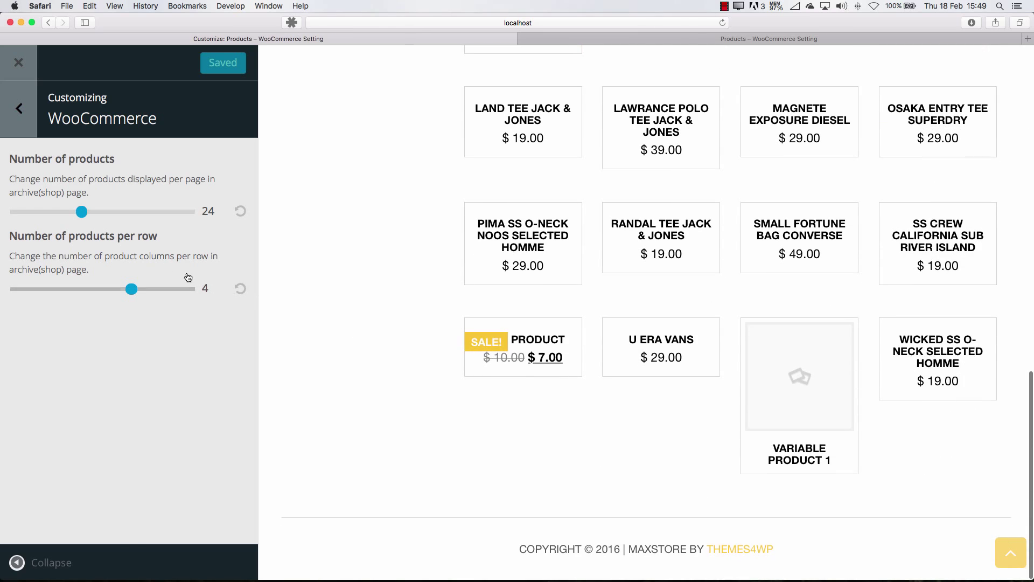
scroll(541, 307, "up", 10)
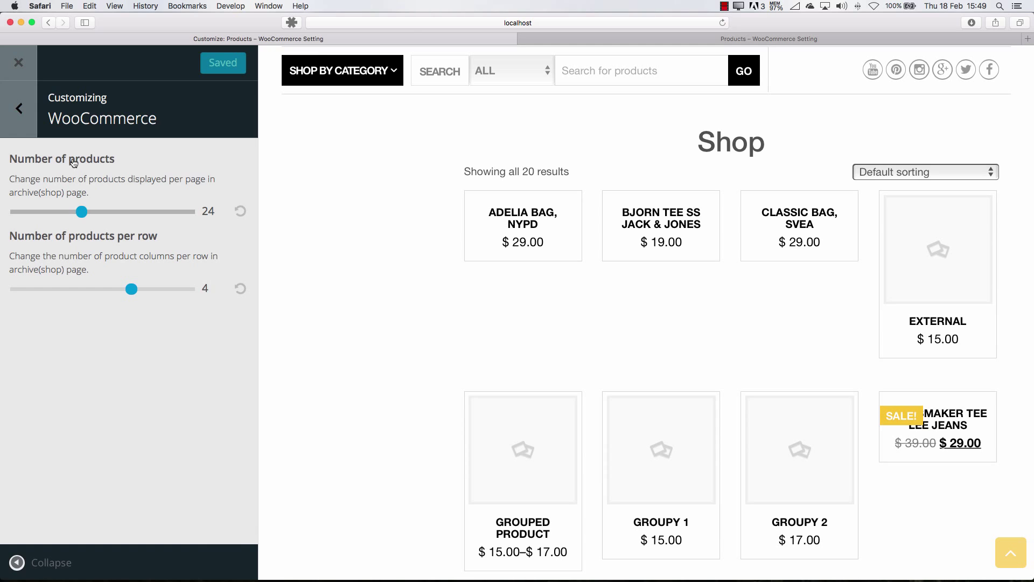
left_click(27, 119)
scroll(120, 415, "down", 5)
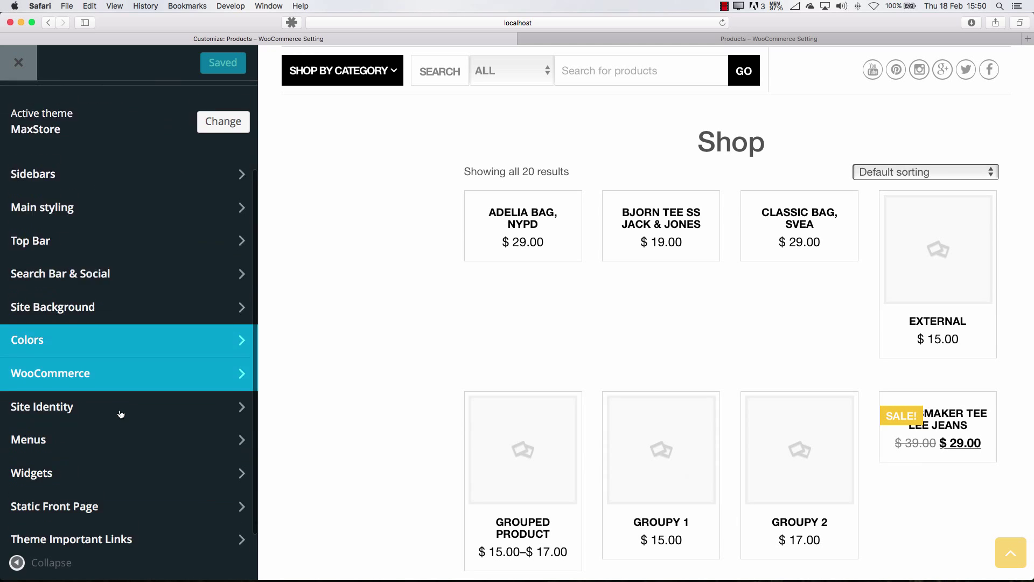
left_click(117, 411)
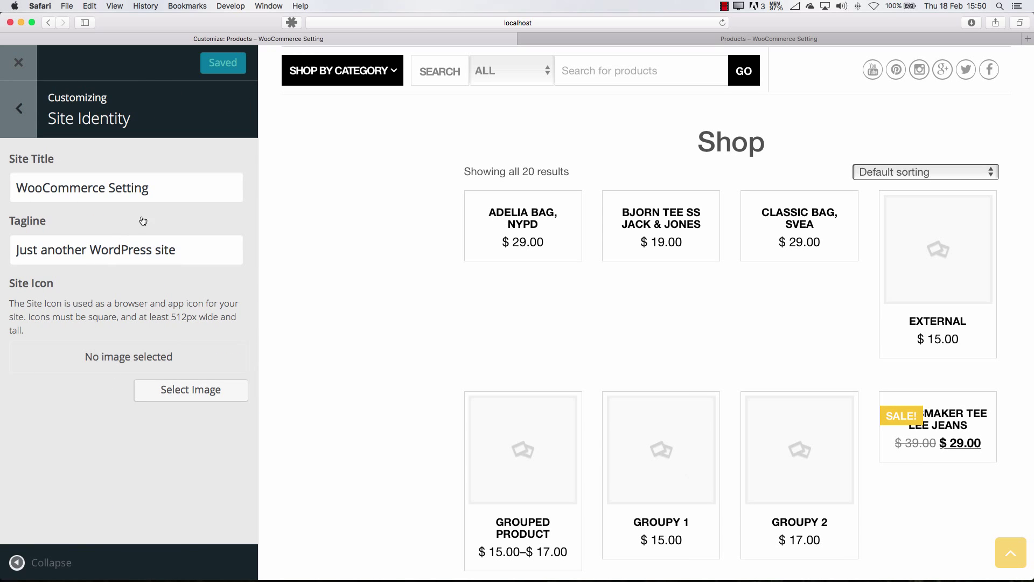
scroll(403, 348, "down", 3)
scroll(404, 346, "up", 10)
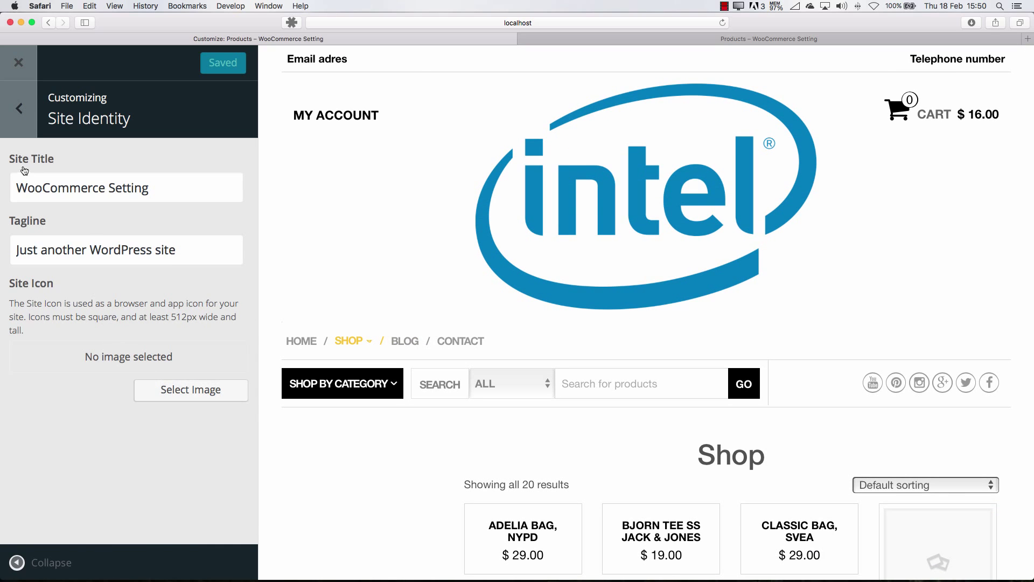
left_click(28, 118)
scroll(162, 437, "down", 3)
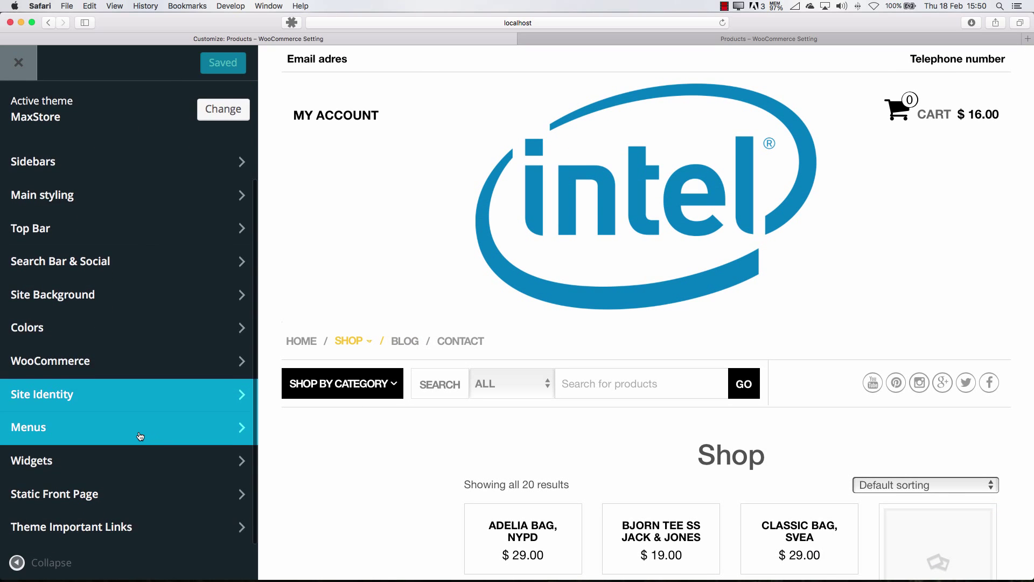
left_click(140, 434)
left_click(20, 111)
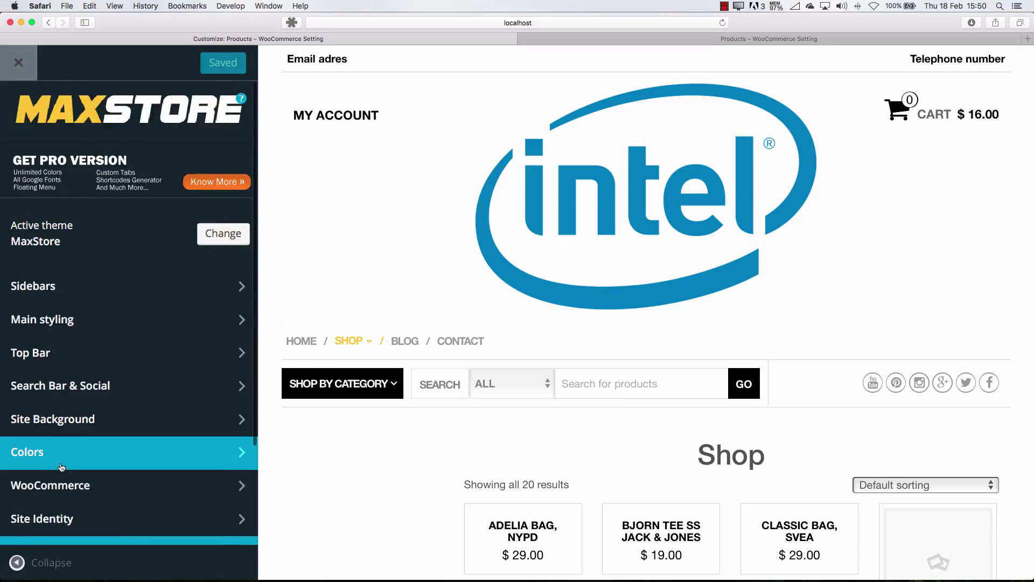
scroll(60, 462, "down", 3)
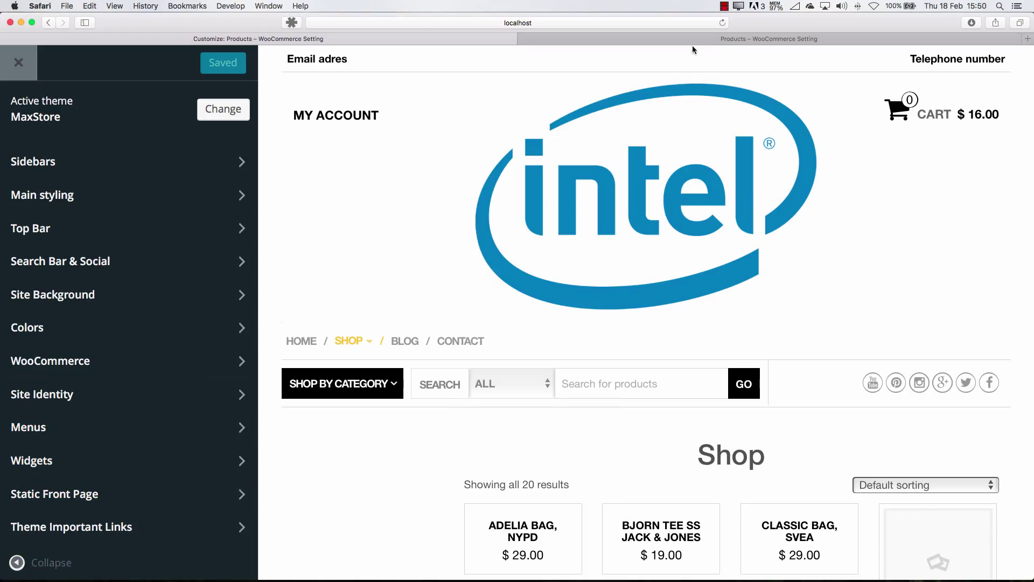
Browse the live shop grid and view the Adelia Bag, NYPD product page
left_click(625, 40)
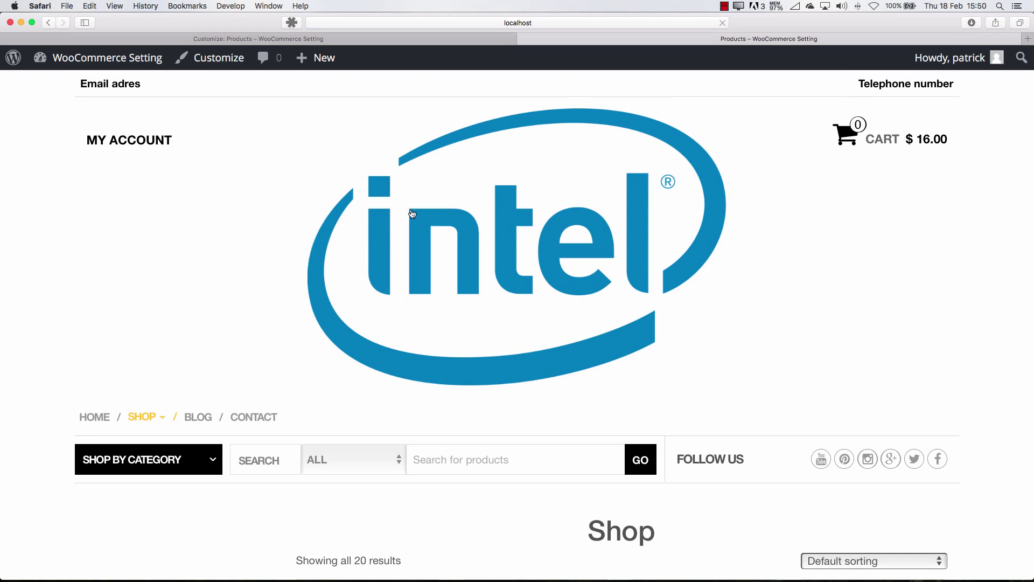
scroll(496, 226, "down", 15)
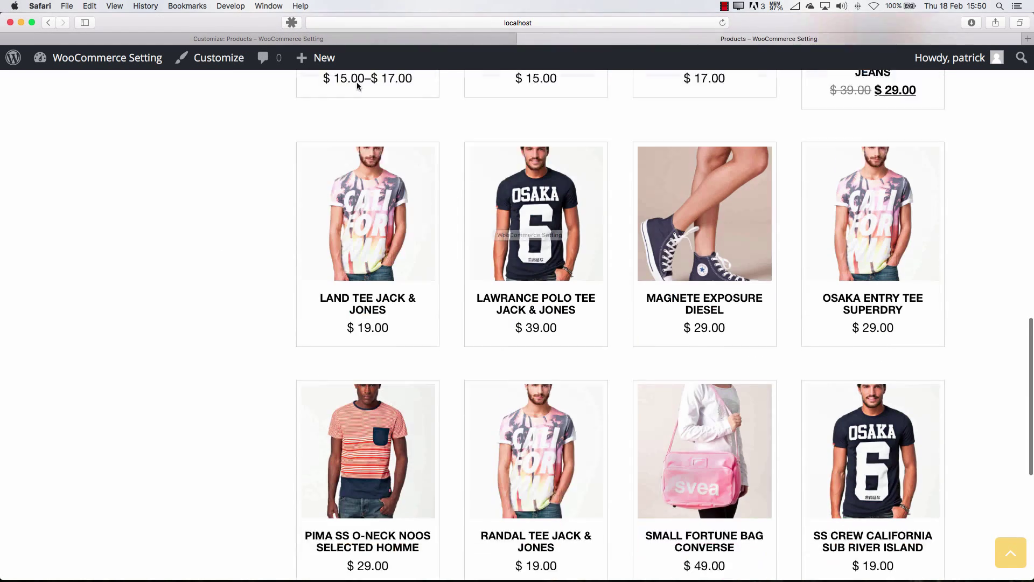
scroll(415, 201, "up", 15)
scroll(261, 302, "down", 6)
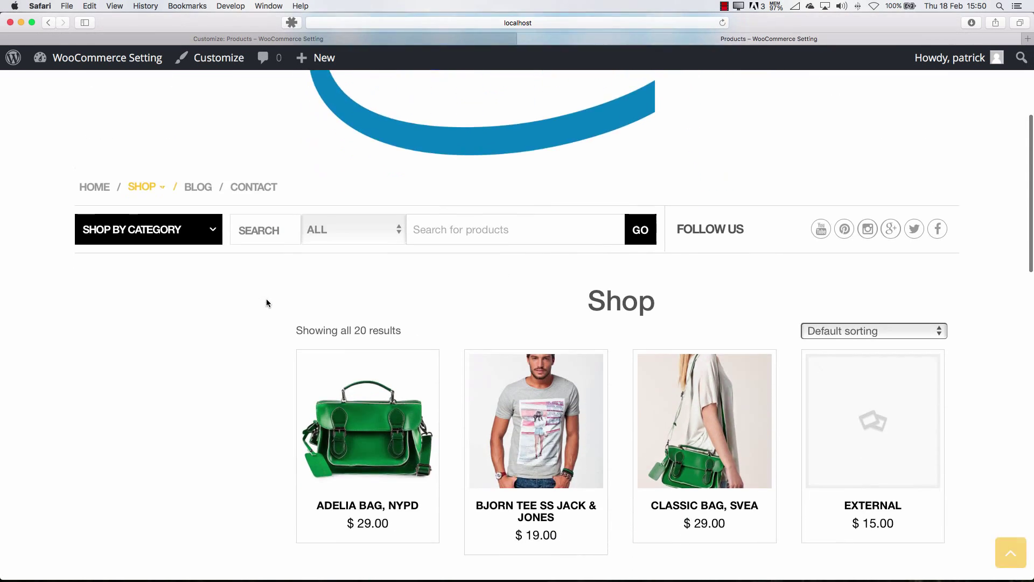
scroll(270, 300, "up", 4)
scroll(269, 300, "down", 2)
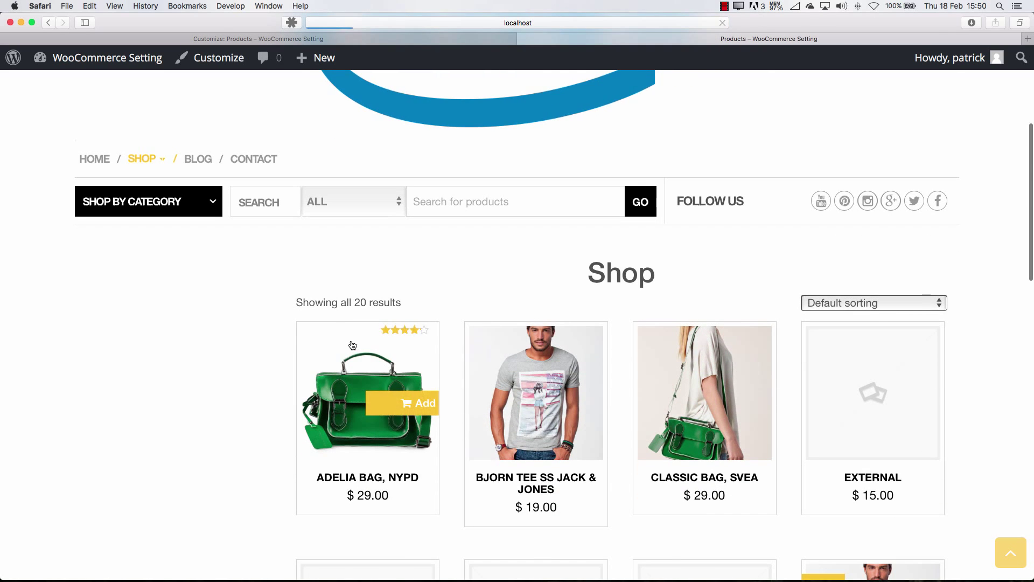
left_click(331, 336)
scroll(260, 337, "down", 5)
scroll(339, 129, "up", 6)
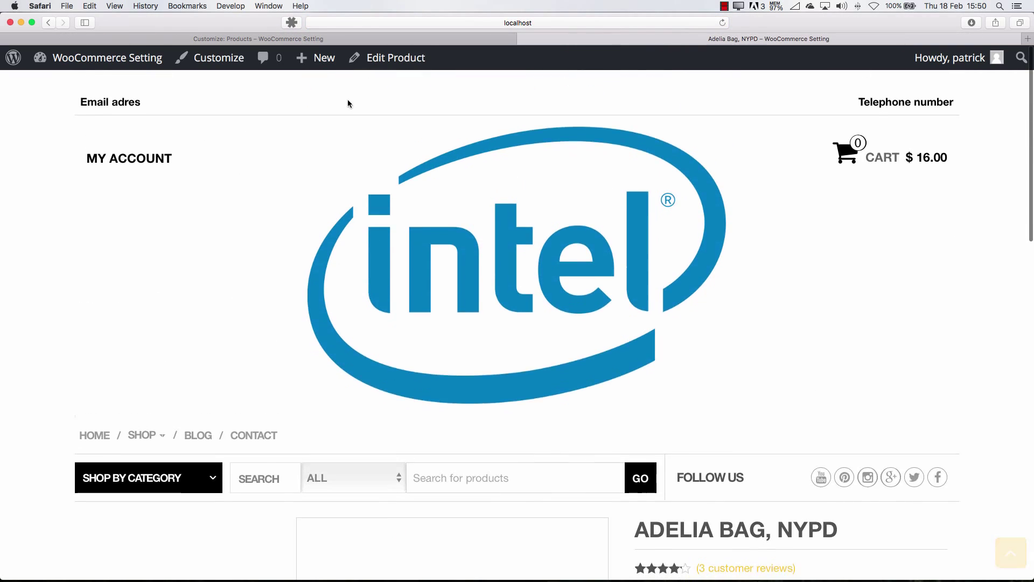
Recheck the product page, close the customizer, and return to the Home page editor
left_click(358, 41)
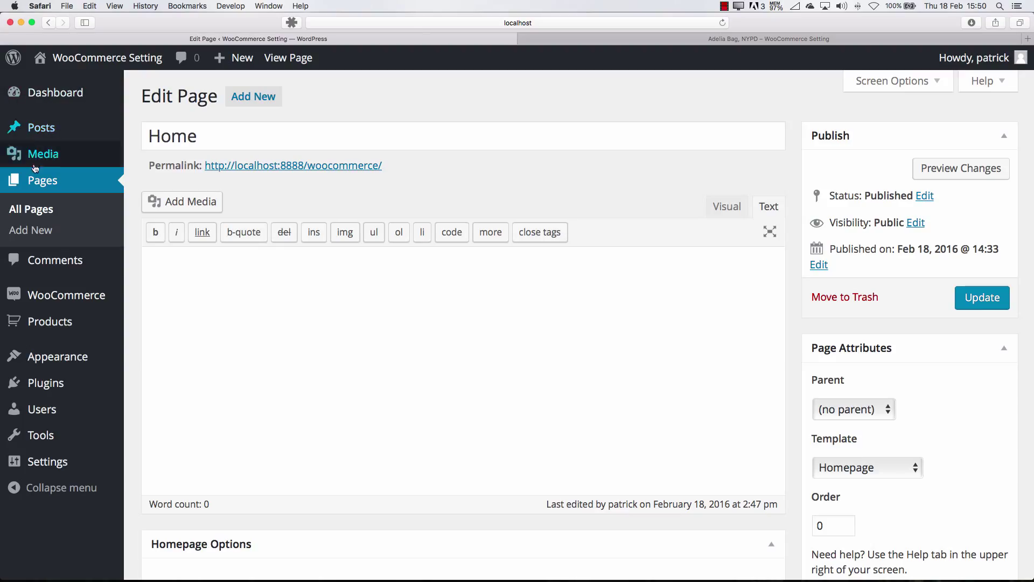
left_click(673, 45)
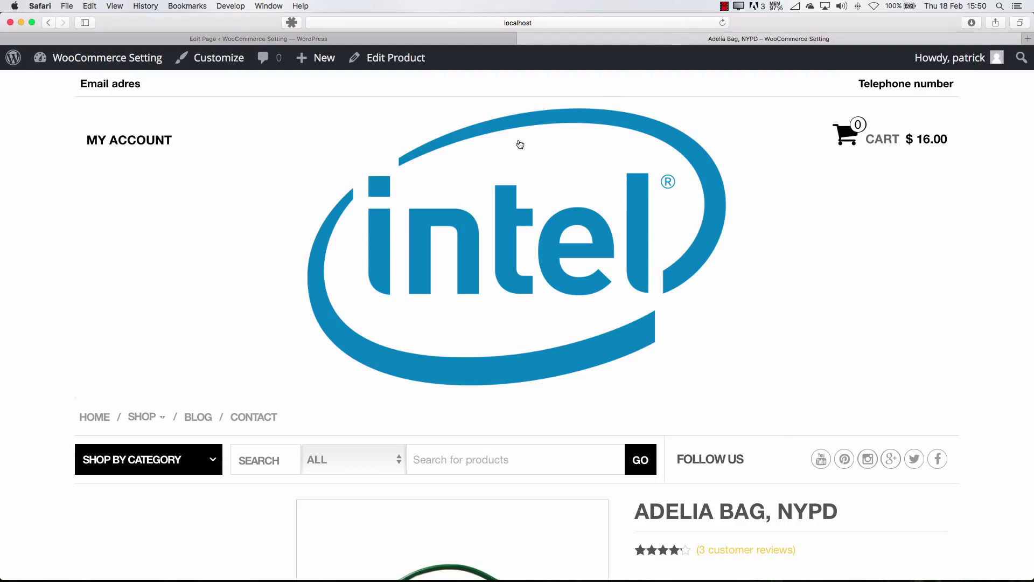
scroll(493, 181, "down", 15)
scroll(494, 177, "up", 4)
scroll(494, 176, "up", 10)
left_click(442, 40)
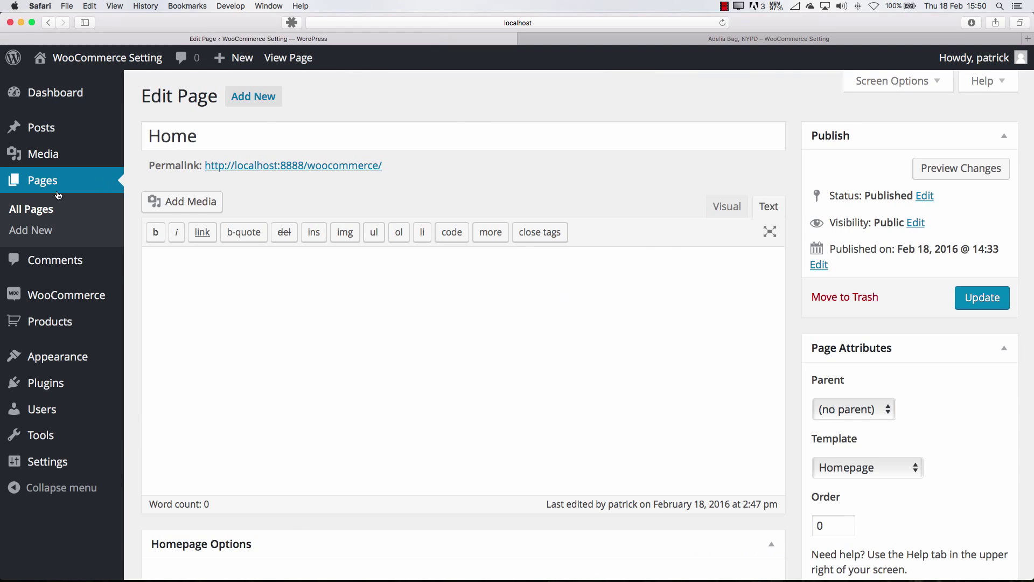
mouse_move(50, 356)
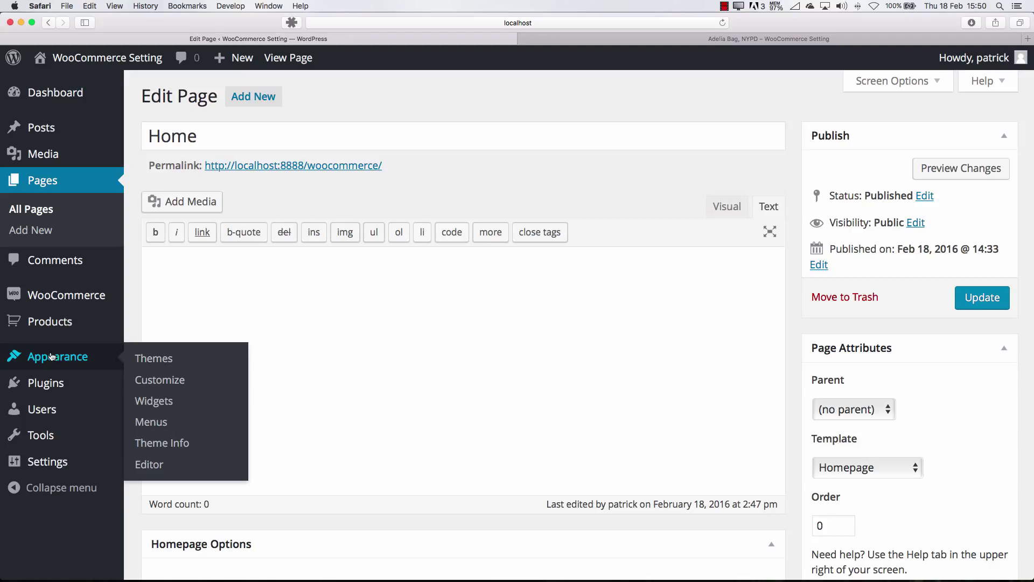